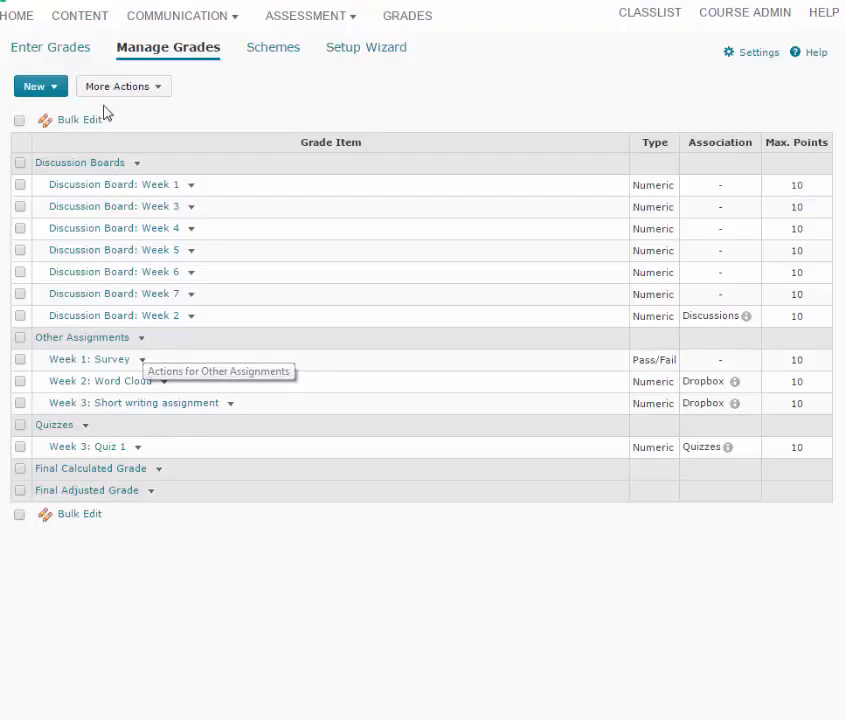
Start a new dropbox folder named "Week 4: Short writing assignment" and assign it to the Other category
left_click(314, 20)
left_click(304, 47)
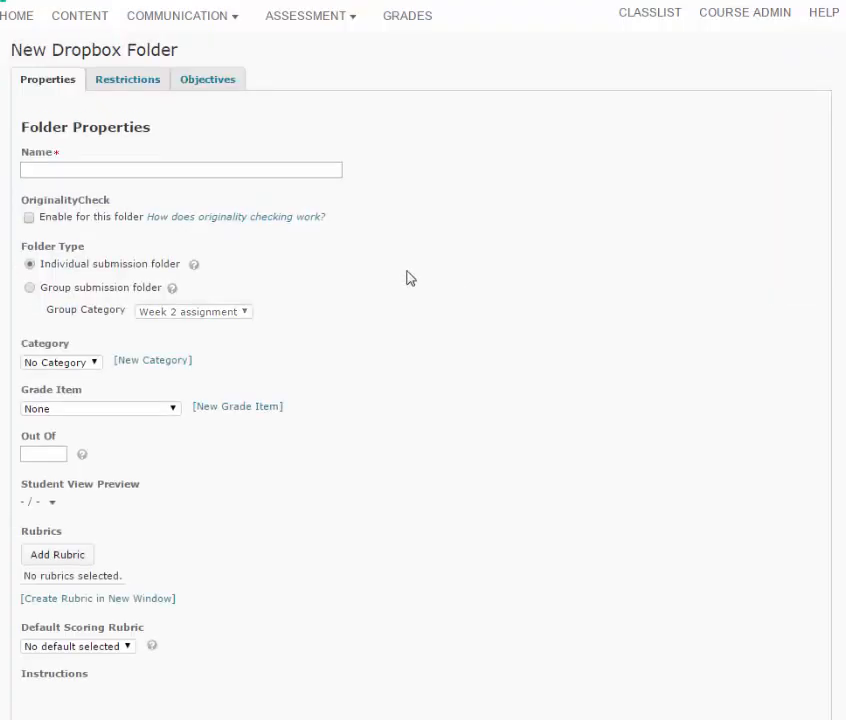
left_click(93, 171)
type("Week 4: Short writing assignment")
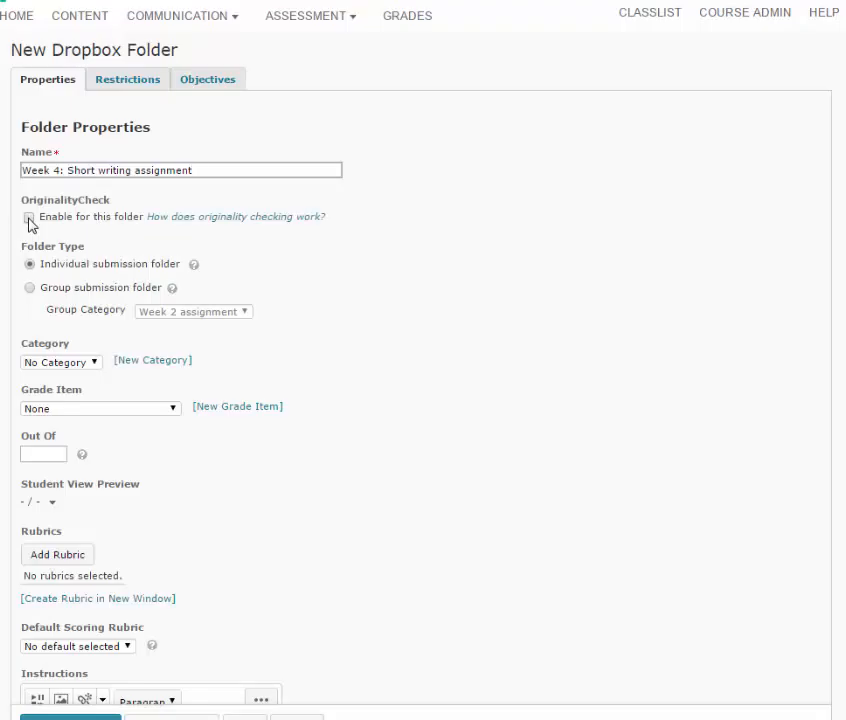
left_click(86, 364)
left_click(62, 390)
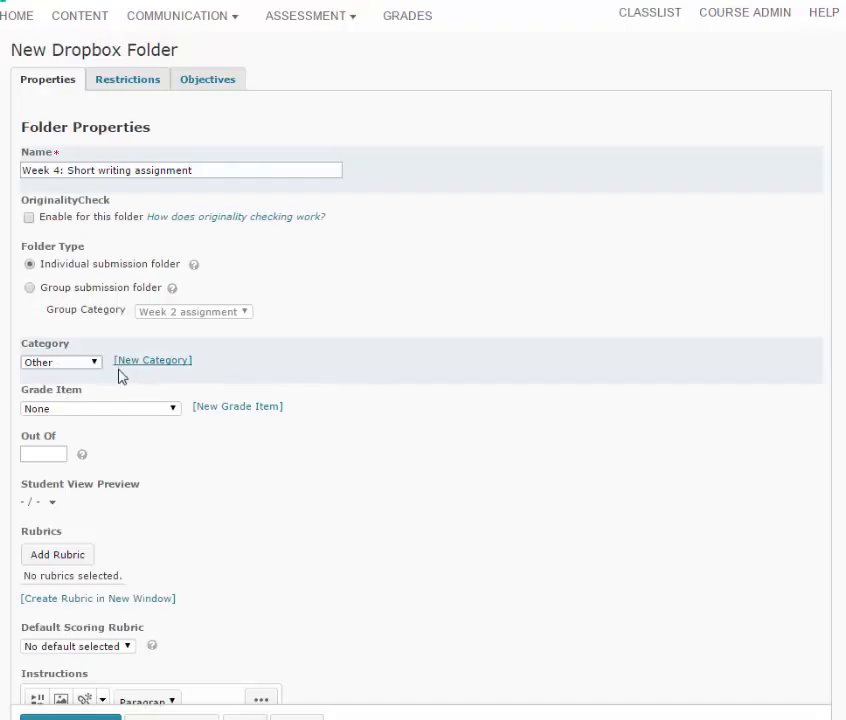
Create a new grade item for the folder in the Other Assignments category with 10 maximum points and save it
left_click(174, 410)
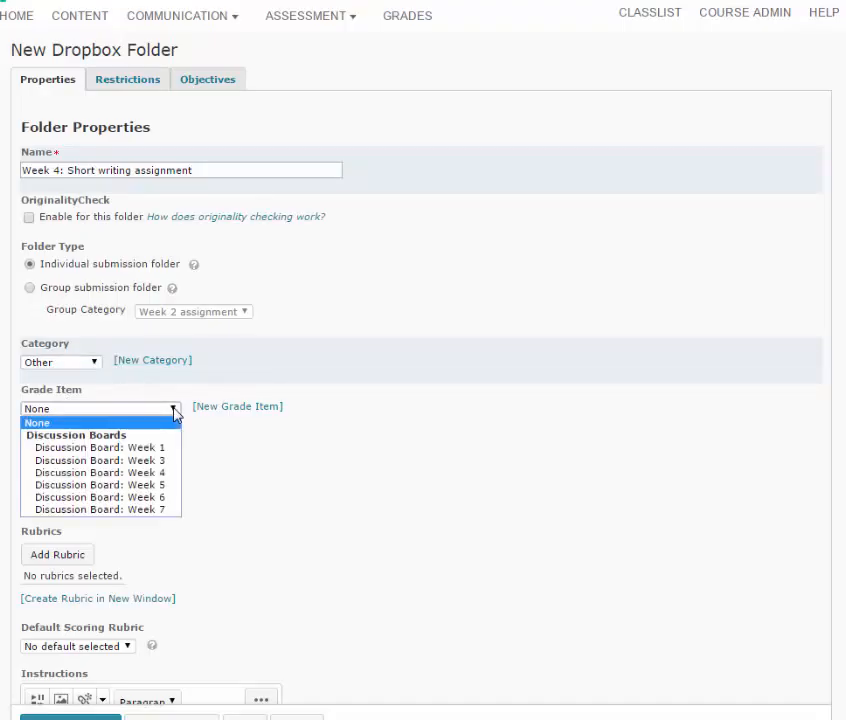
left_click(210, 493)
left_click(237, 406)
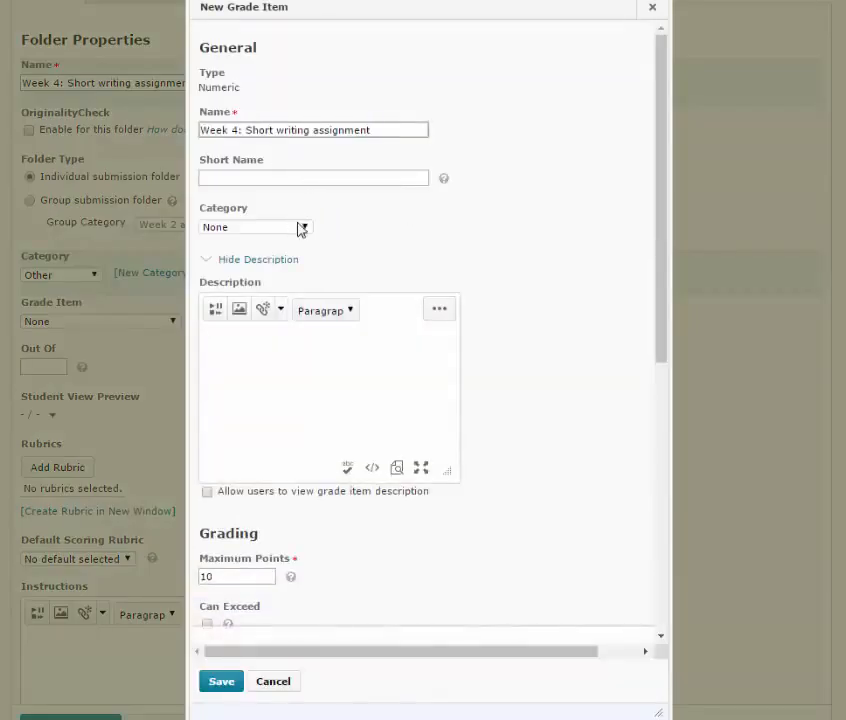
left_click(301, 228)
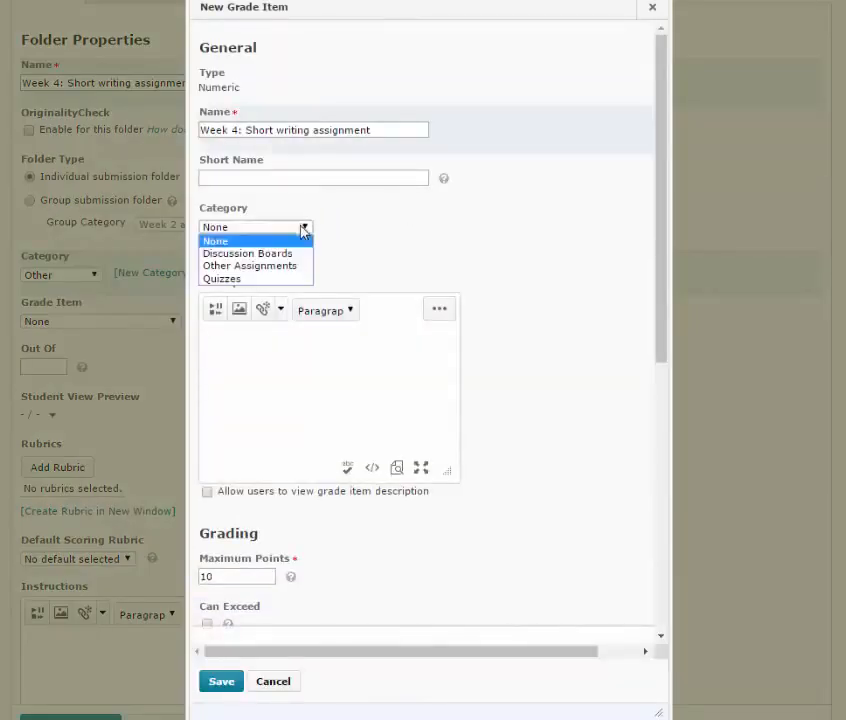
left_click(250, 266)
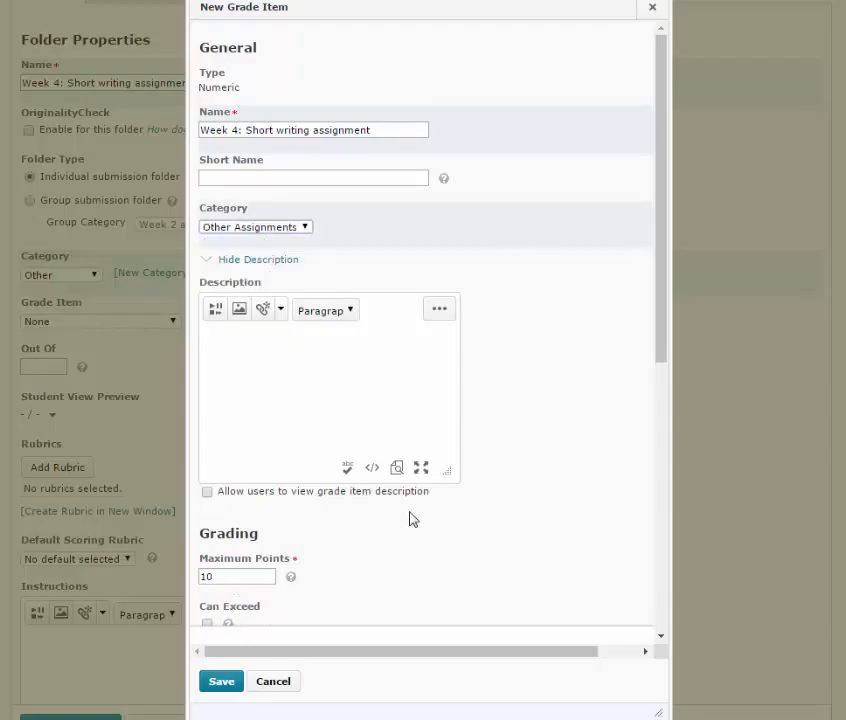
scroll(665, 234, "down", 5)
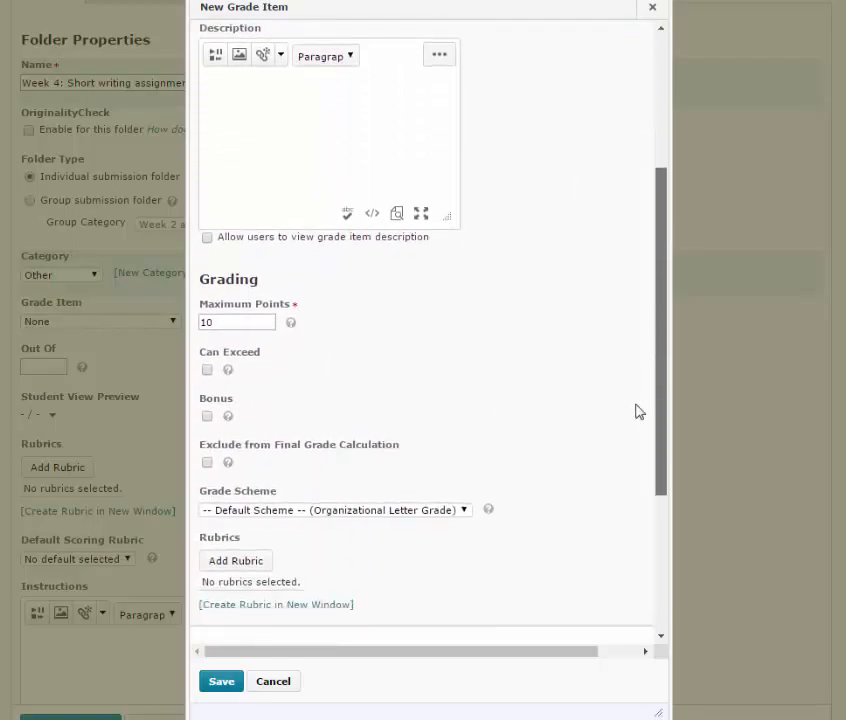
scroll(633, 438, "down", 2)
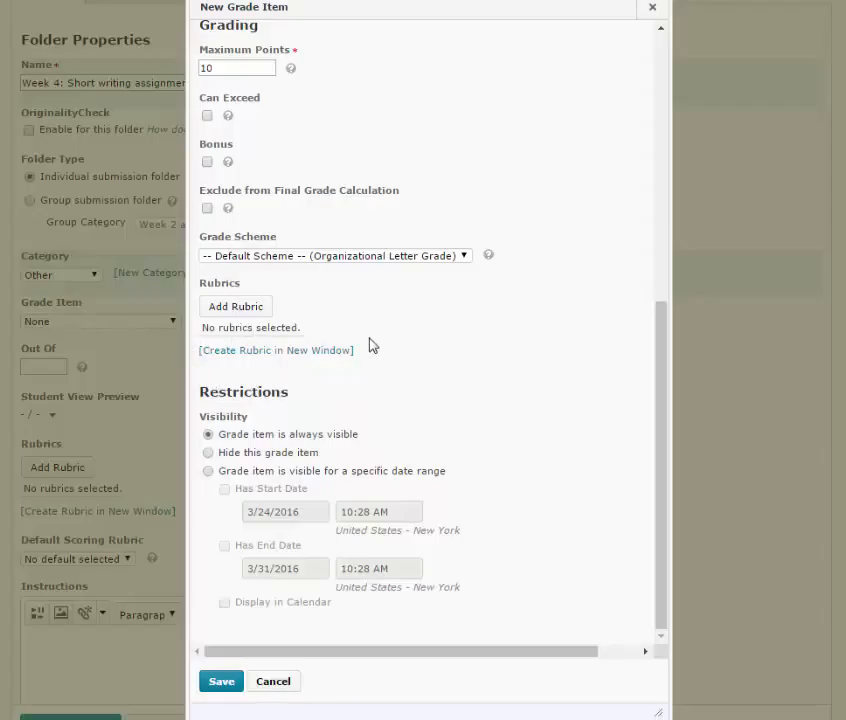
left_click(224, 684)
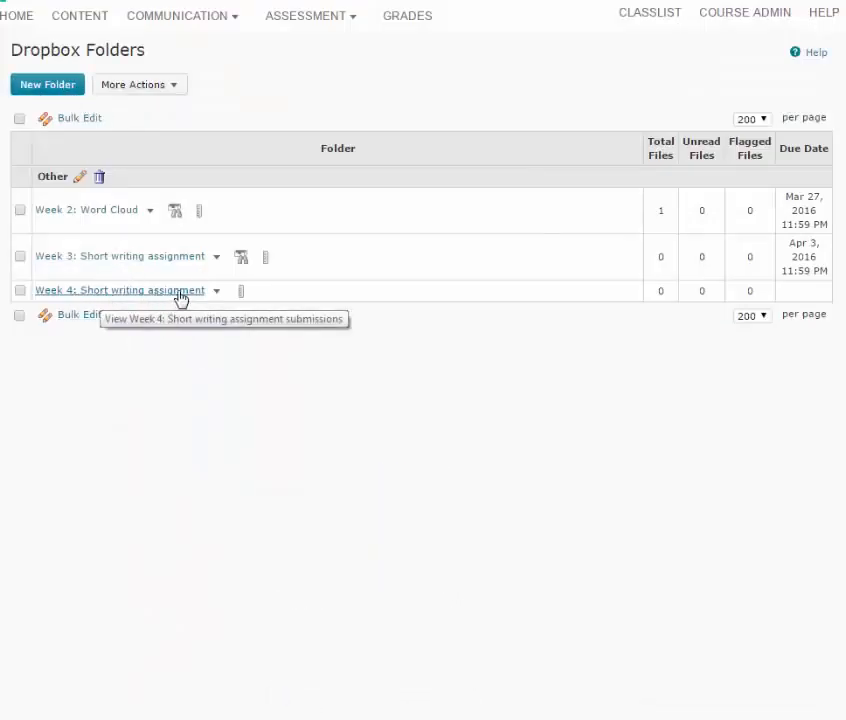
Open the Week 4: Short writing assignment dropbox folder for editing and enable OriginalityCheck
left_click(216, 290)
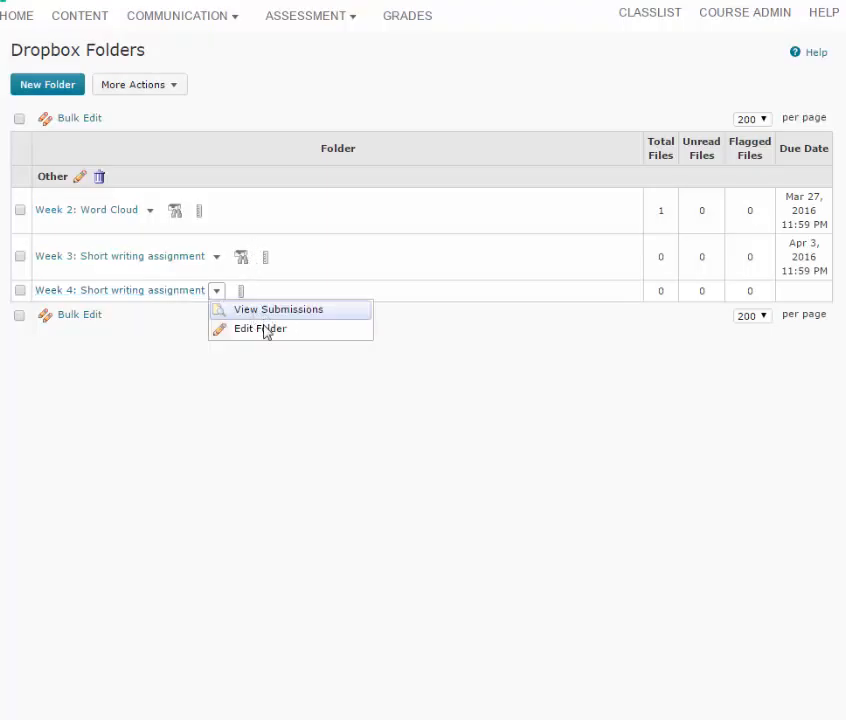
left_click(264, 329)
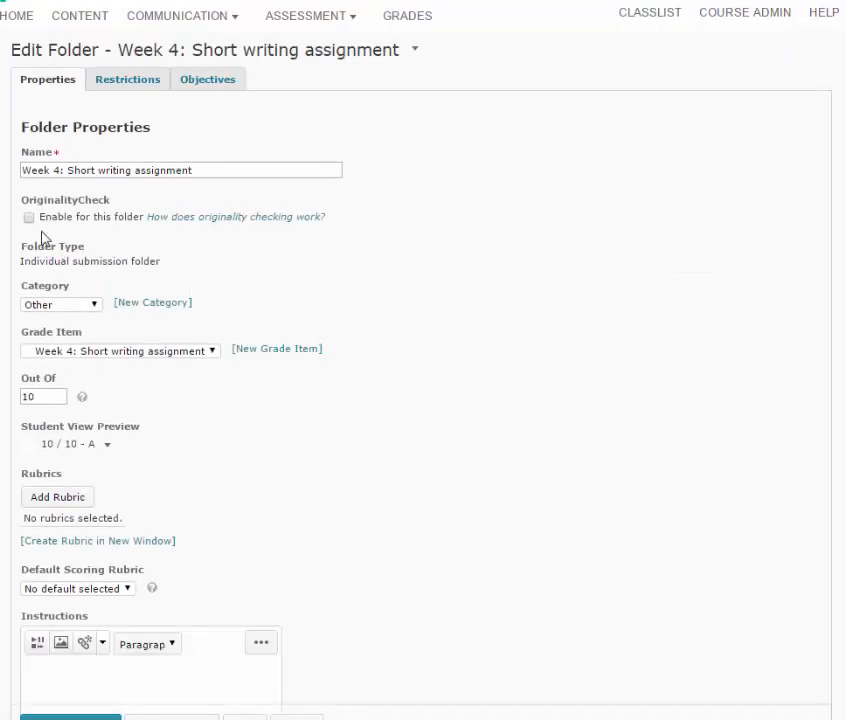
left_click(28, 208)
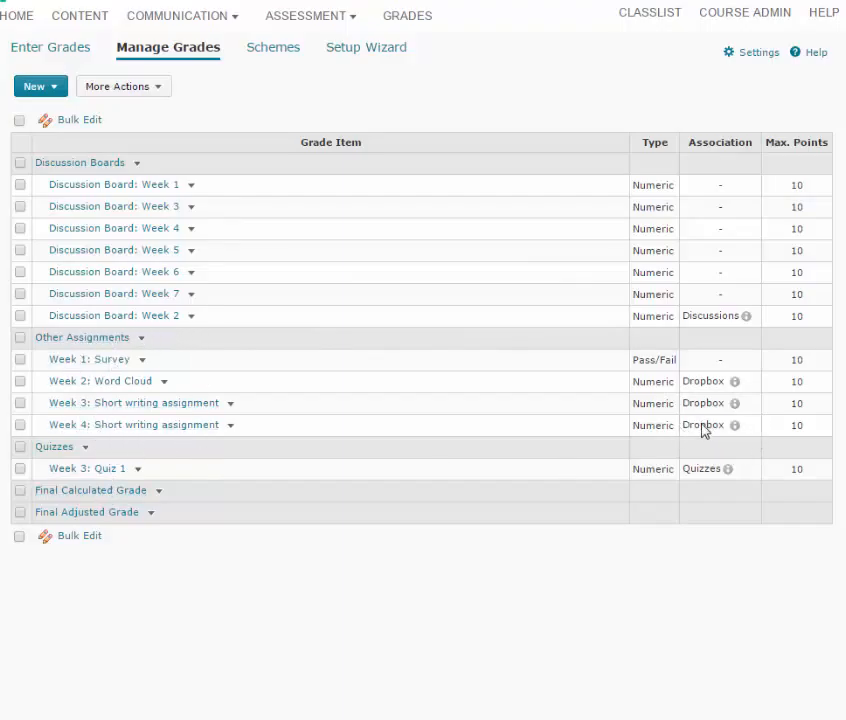
Start a new rubric and name it "Week 4: Short writing assignment"
left_click(355, 21)
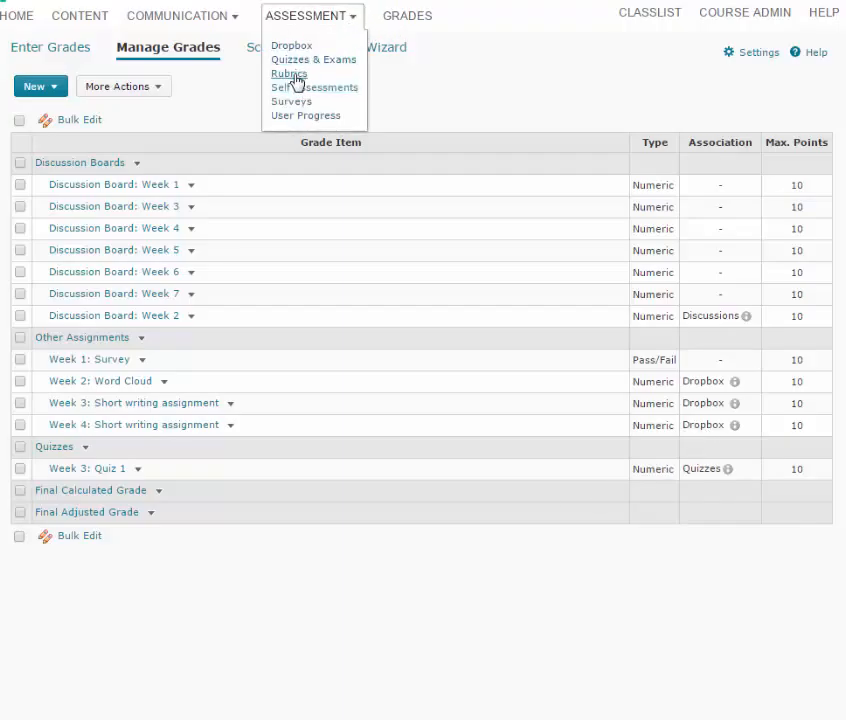
left_click(293, 76)
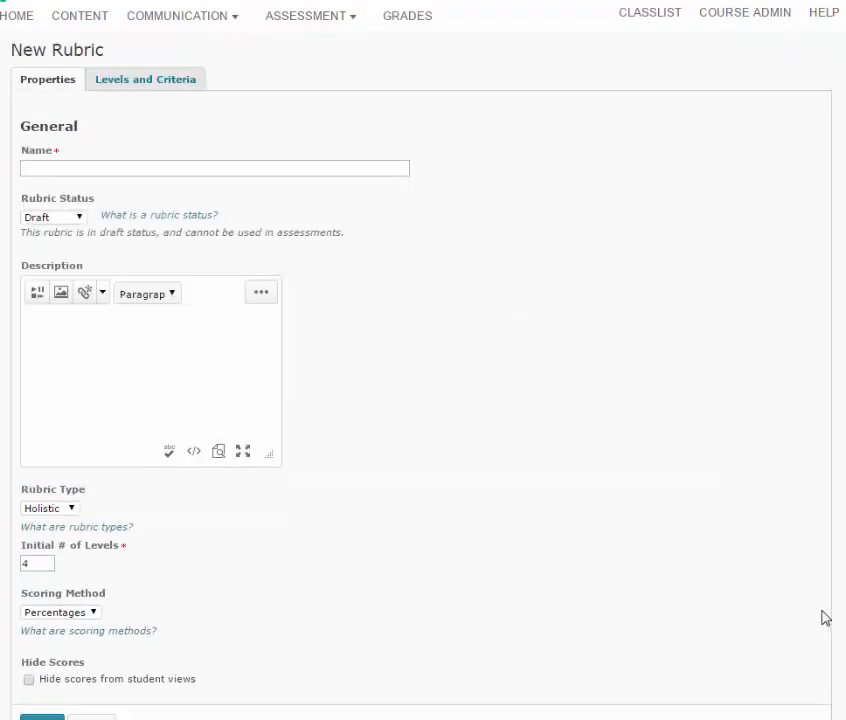
left_click(65, 170)
type("Week 4: Short writing assignment")
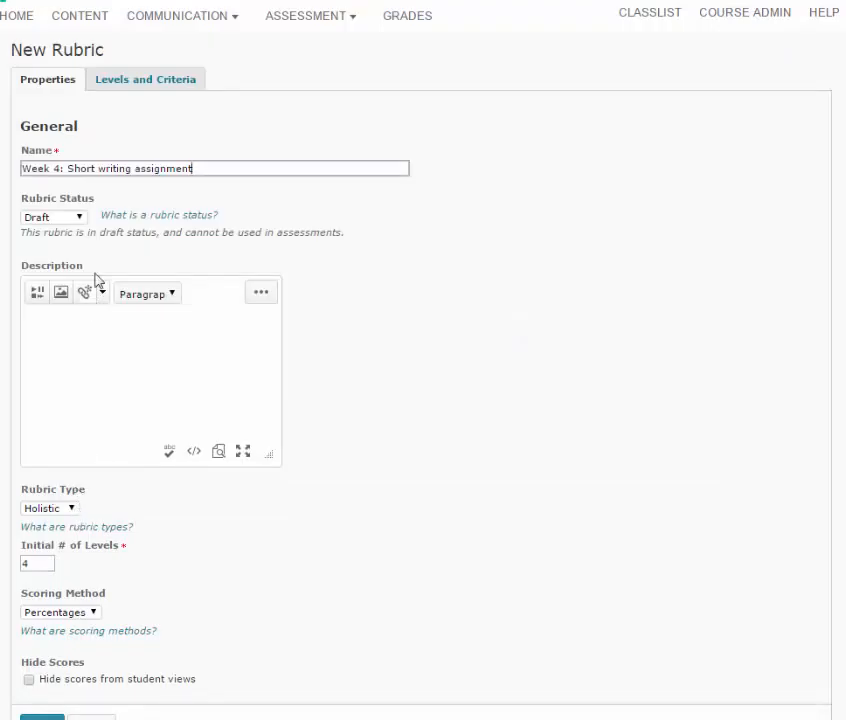
left_click(83, 218)
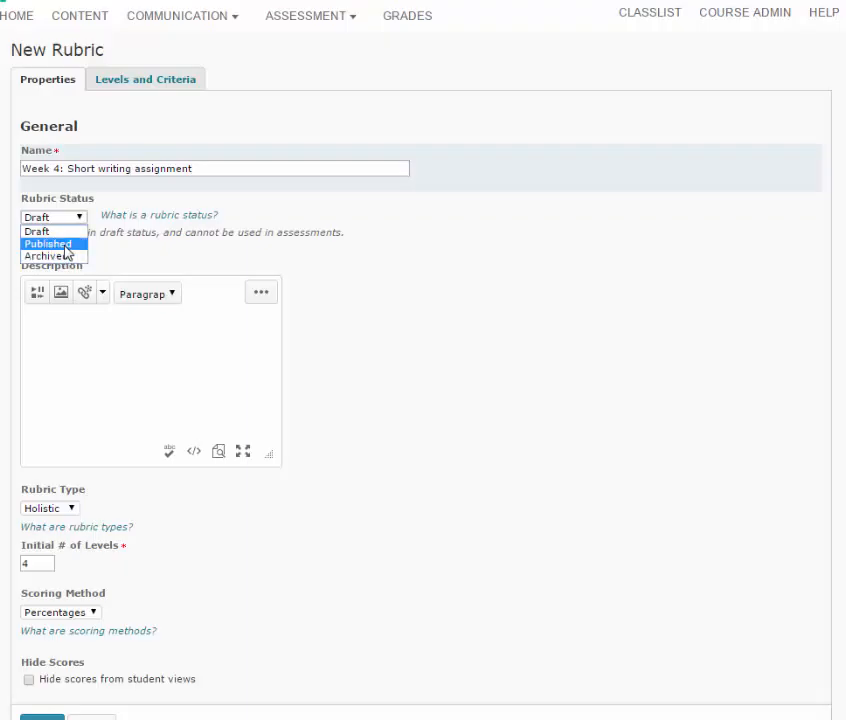
left_click(469, 277)
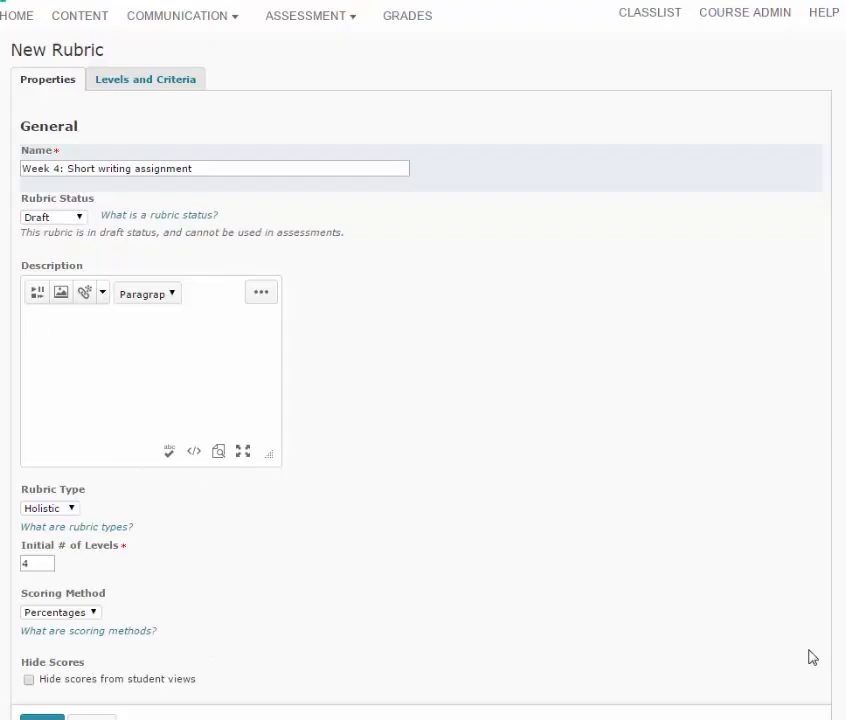
Set the rubric type to Analytic, set the initial number of levels to 2, and save the rubric
left_click(73, 508)
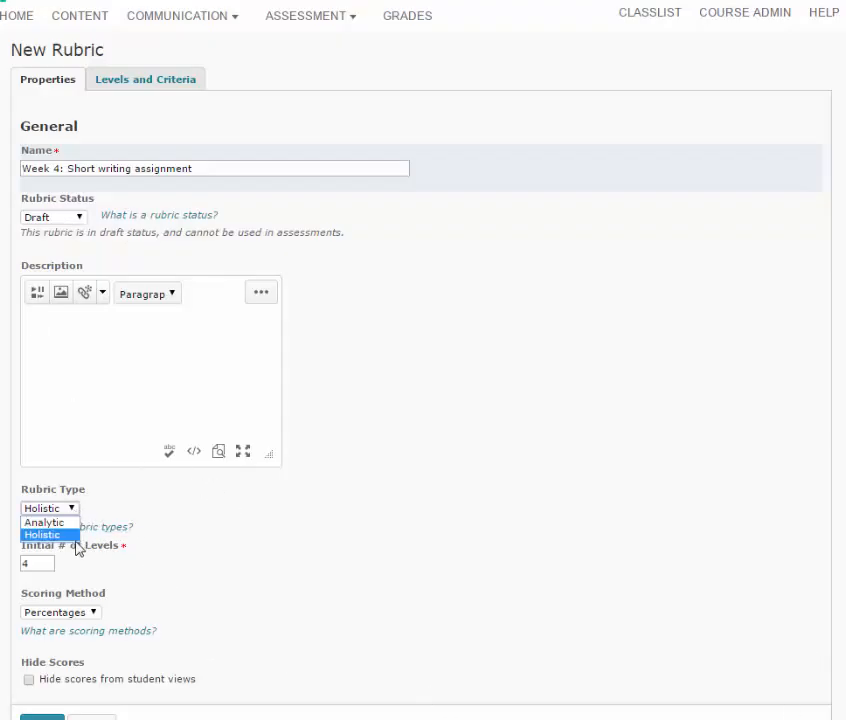
left_click(45, 522)
scroll(41, 427, "down", 1)
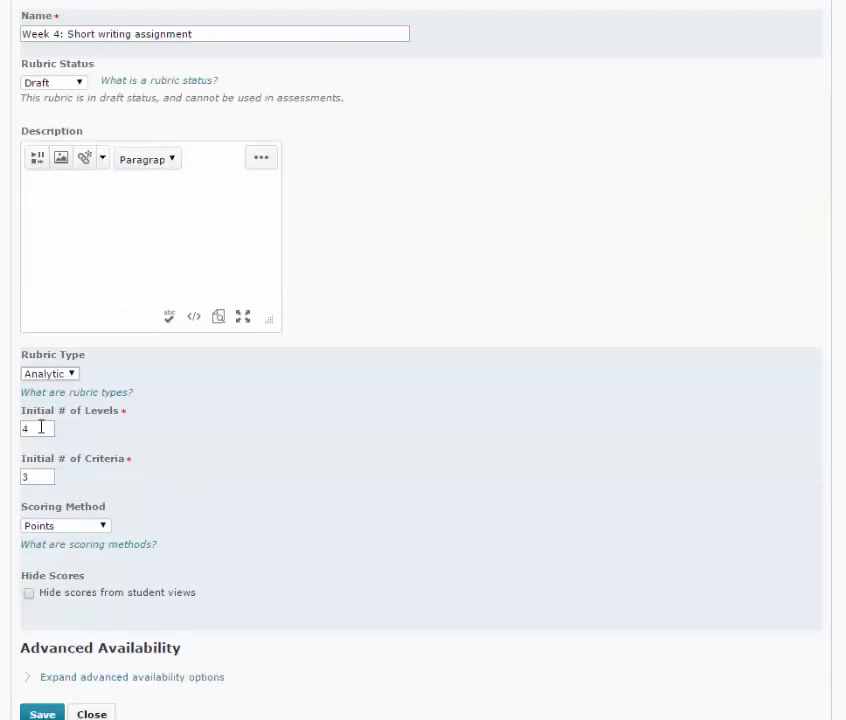
left_click(28, 428)
key("BackSpace")
type("2")
left_click(42, 714)
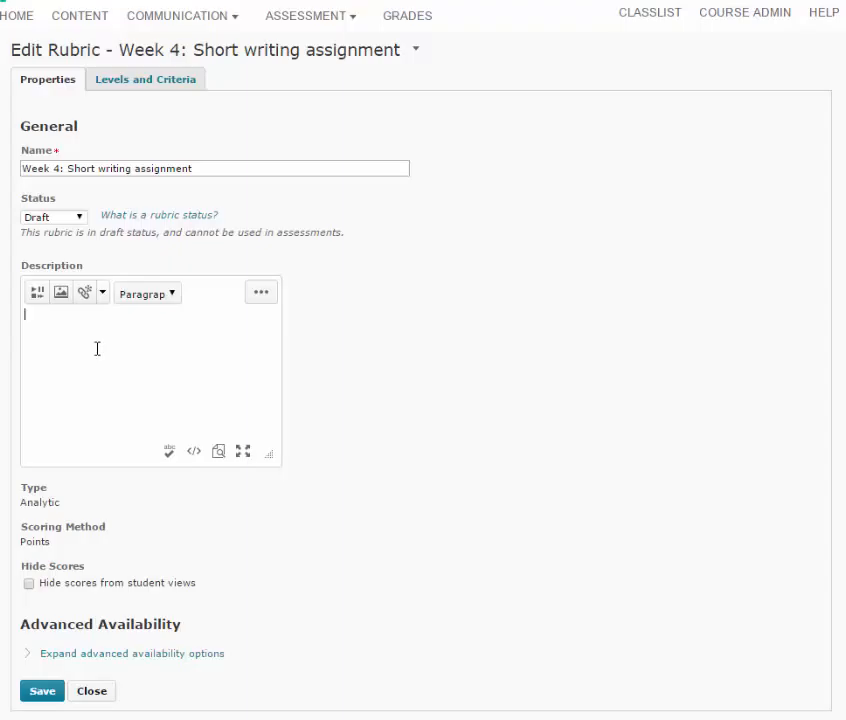
Paste the two-paragraph D2L summary instructions into the rubric's description and save the rubric
key("ctrl+v")
scroll(270, 372, "up", 1)
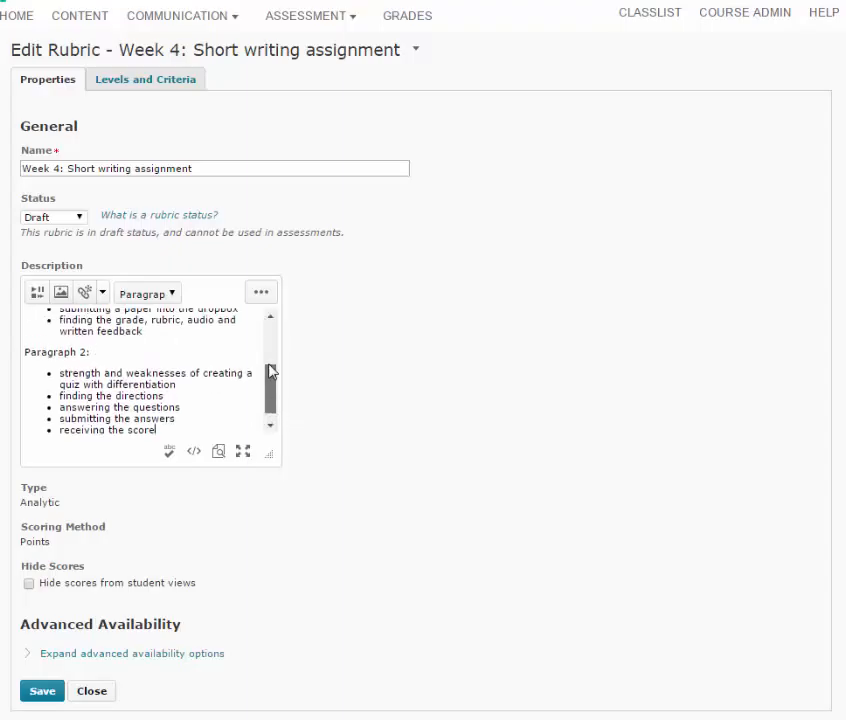
left_click_drag(270, 372, 266, 325)
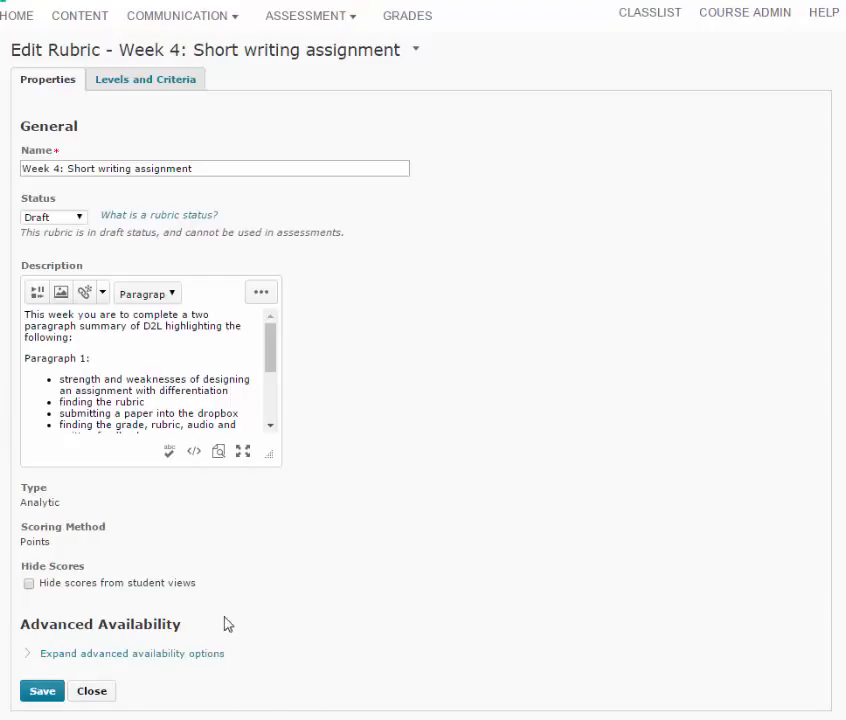
left_click(45, 691)
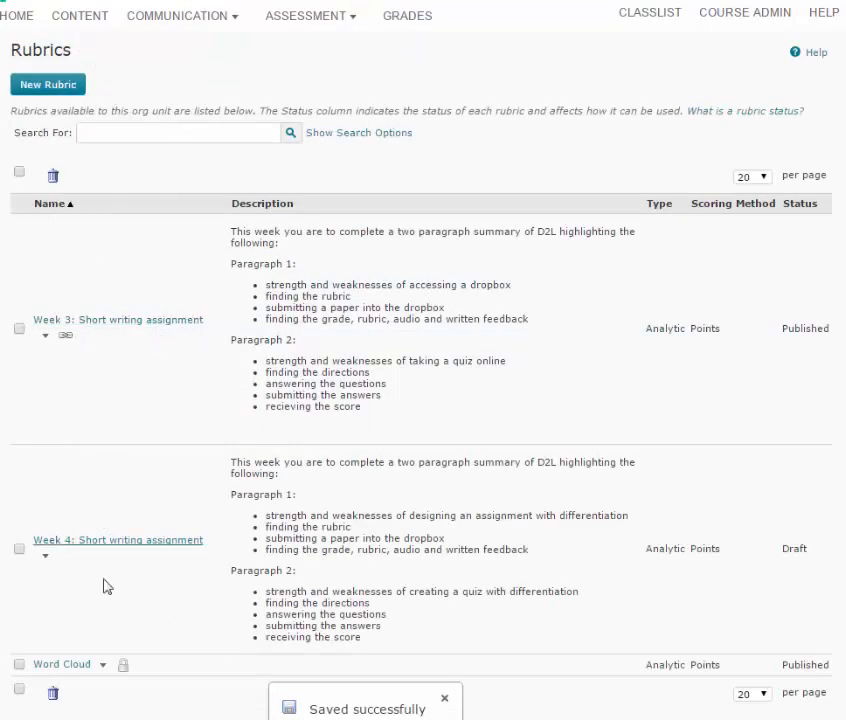
Open the Evidence level of the Week 4 rubric, review its criterion descriptions and feedback, and save it
left_click(195, 546)
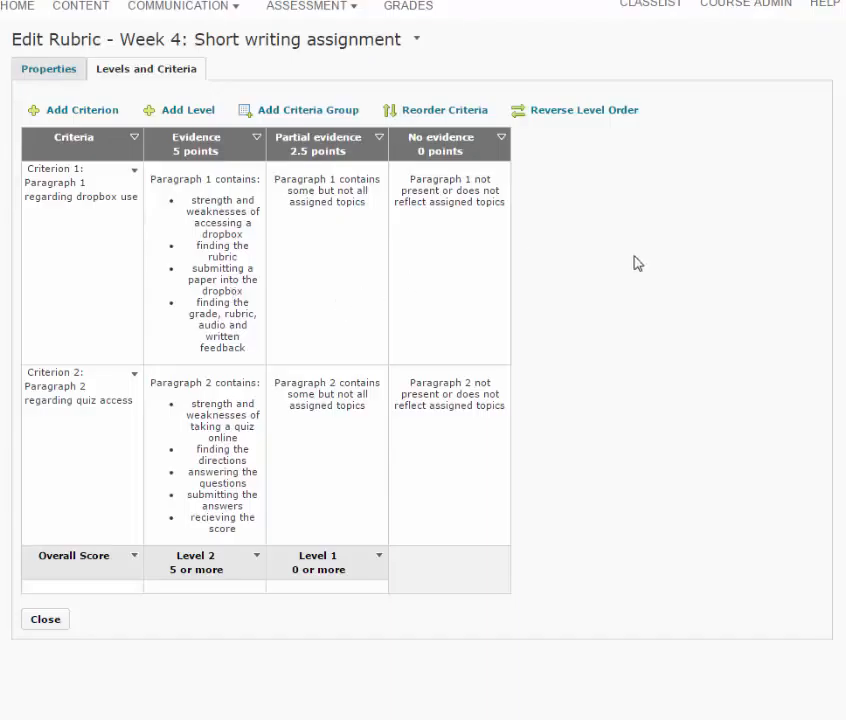
left_click(258, 139)
left_click(299, 155)
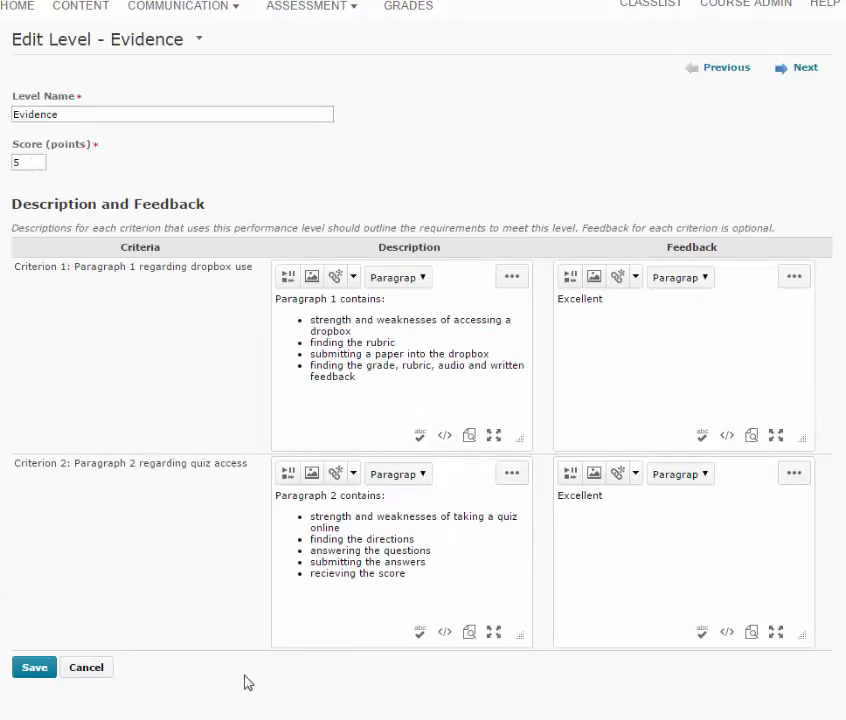
left_click(35, 676)
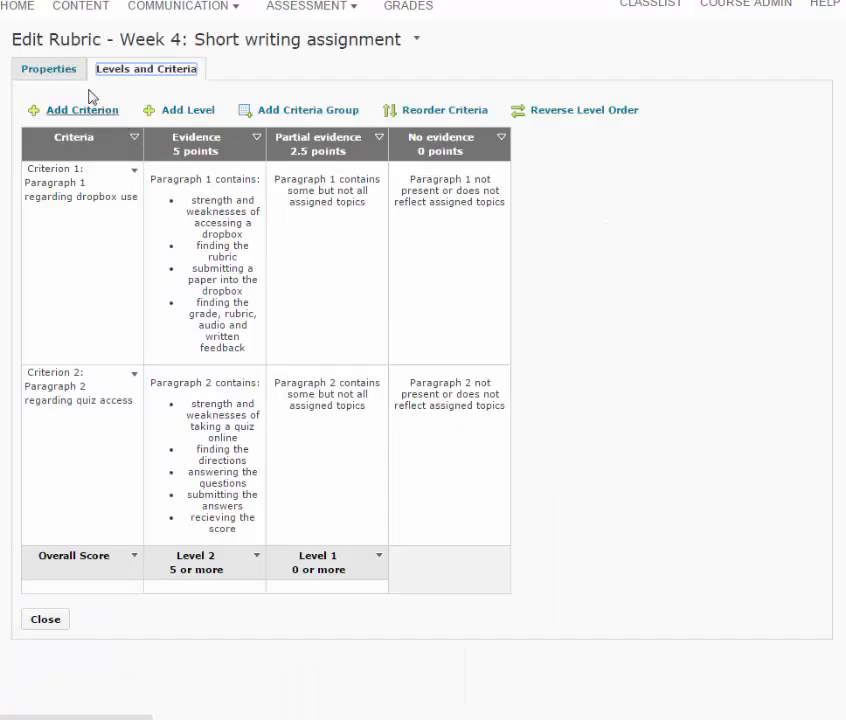
Change the Week 4 rubric's status to Published and save it
left_click(48, 72)
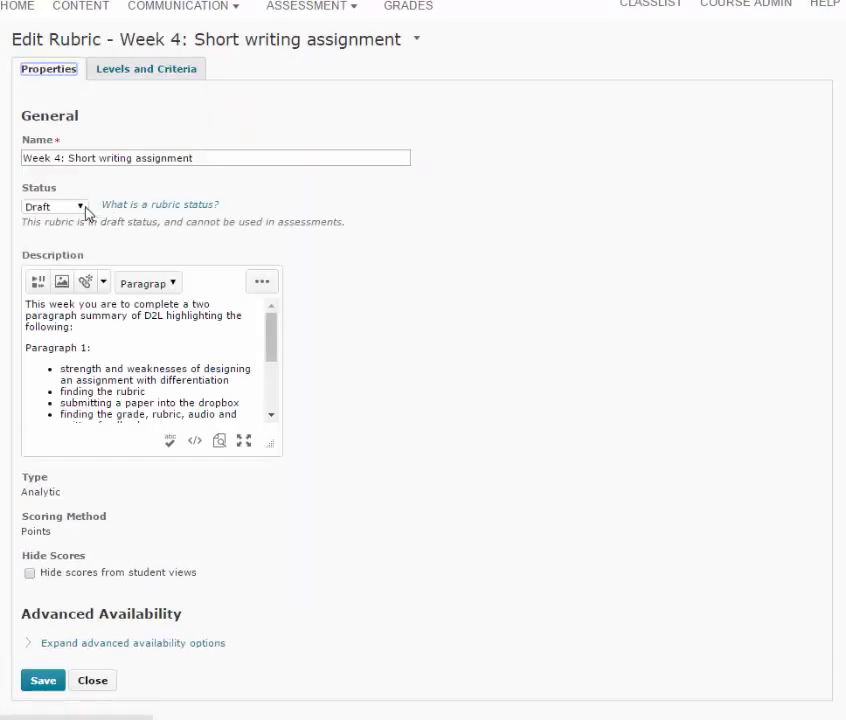
left_click(80, 207)
left_click(150, 238)
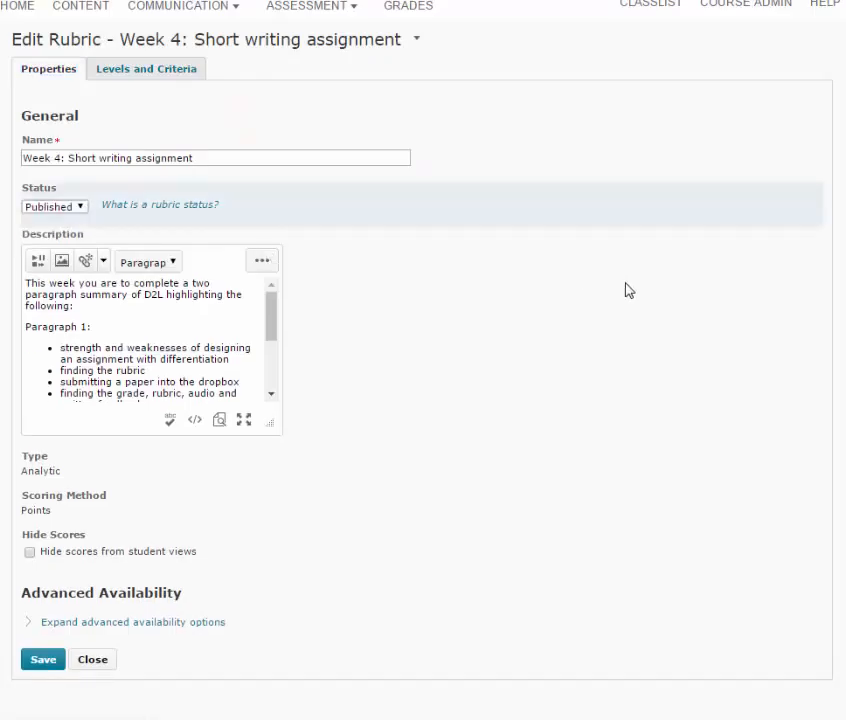
left_click(34, 663)
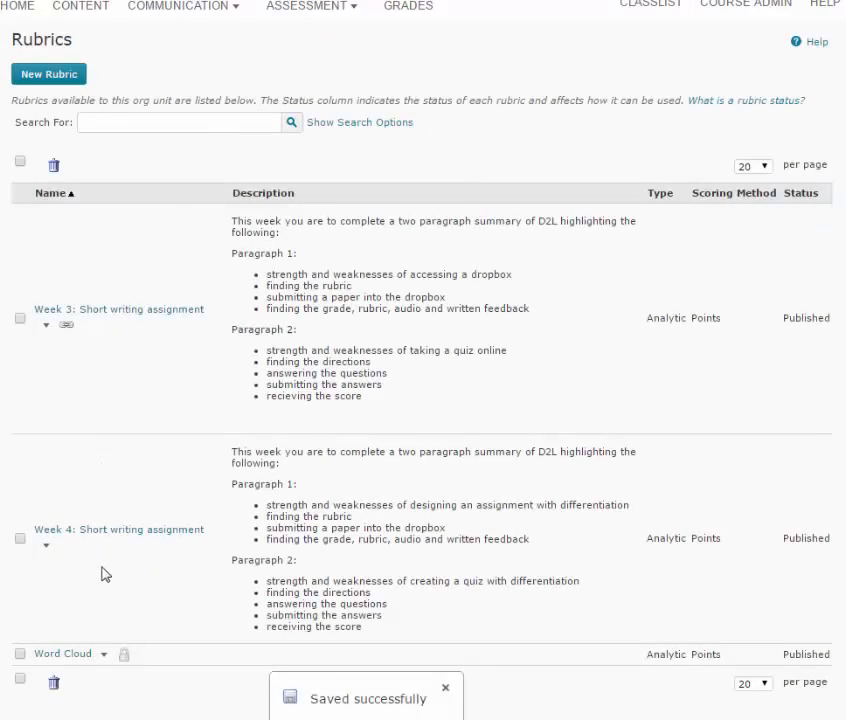
Open the Week 4: Short writing assignment dropbox folder for editing
left_click(352, 8)
left_click(354, 12)
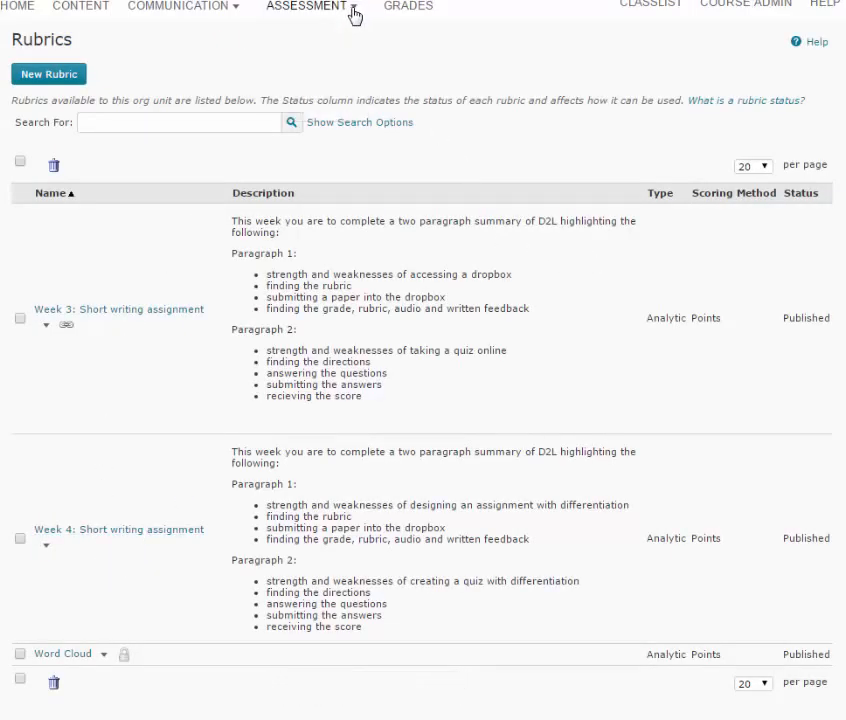
left_click(354, 12)
left_click(296, 34)
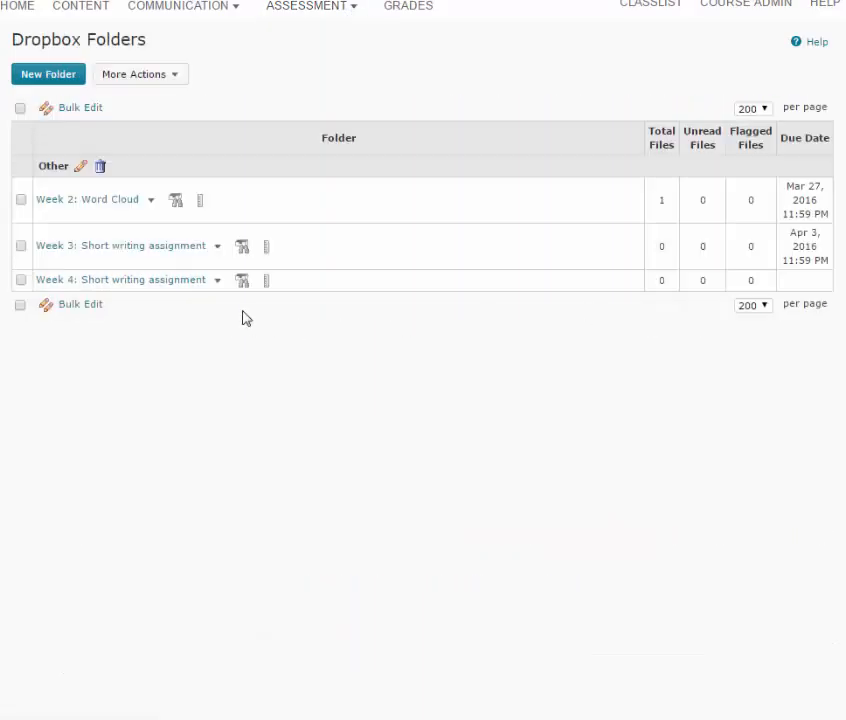
left_click(217, 281)
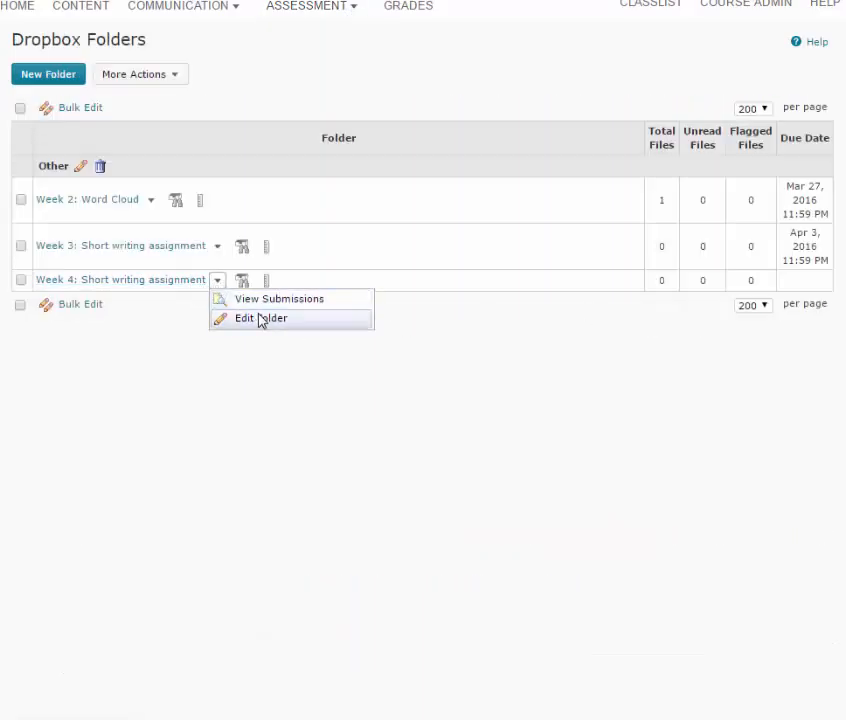
left_click(260, 319)
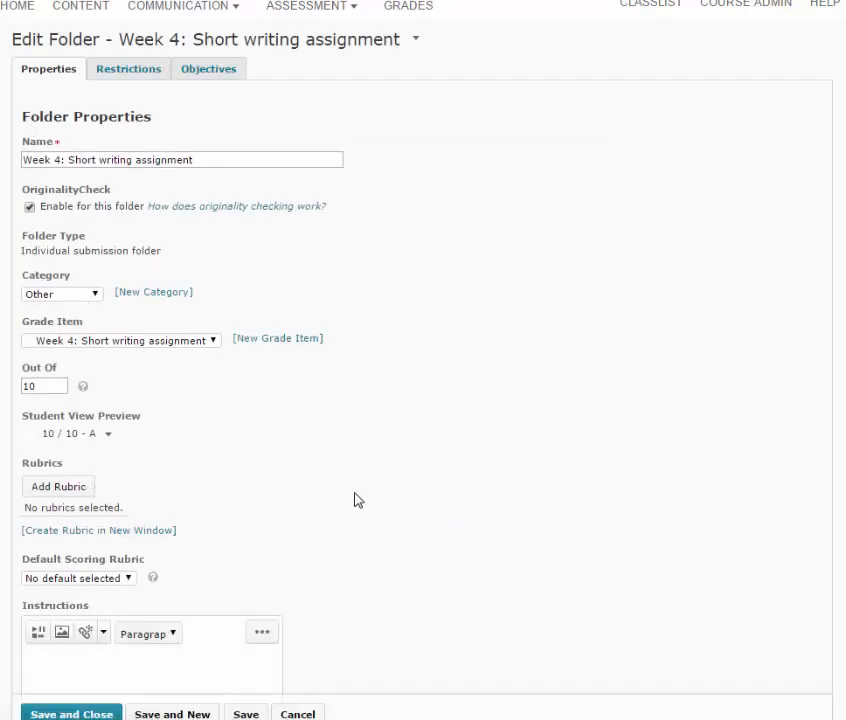
Attach the Week 4: Short writing assignment rubric to the dropbox folder and save the folder
scroll(111, 414, "down", 1)
left_click(73, 402)
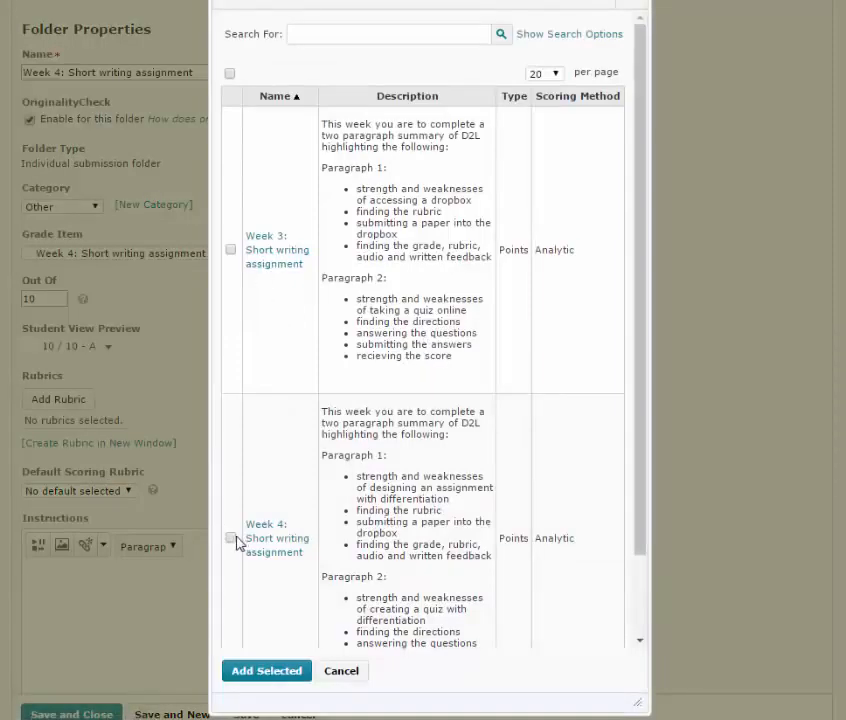
left_click(230, 538)
left_click(272, 672)
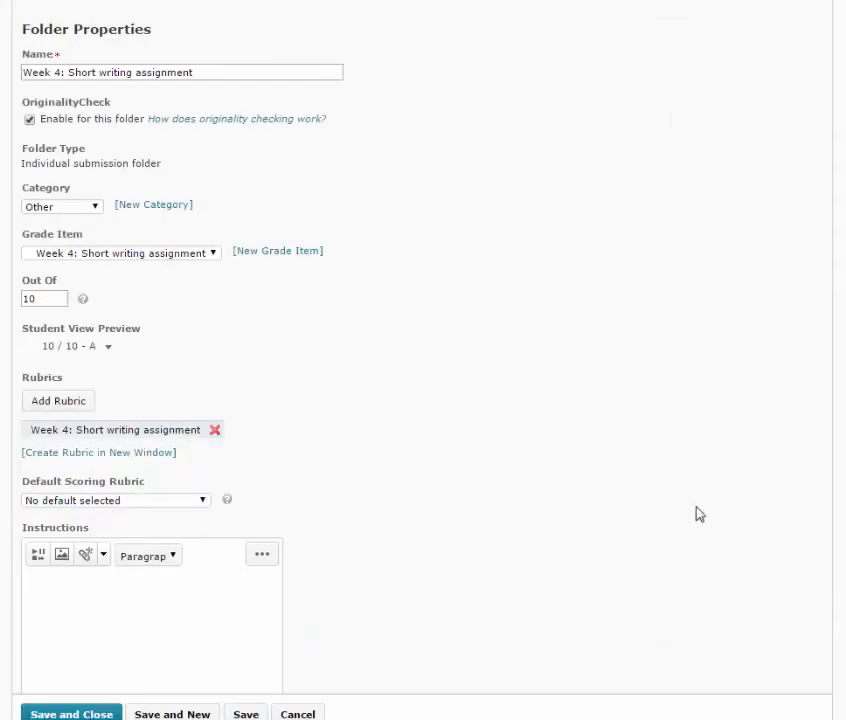
left_click(85, 714)
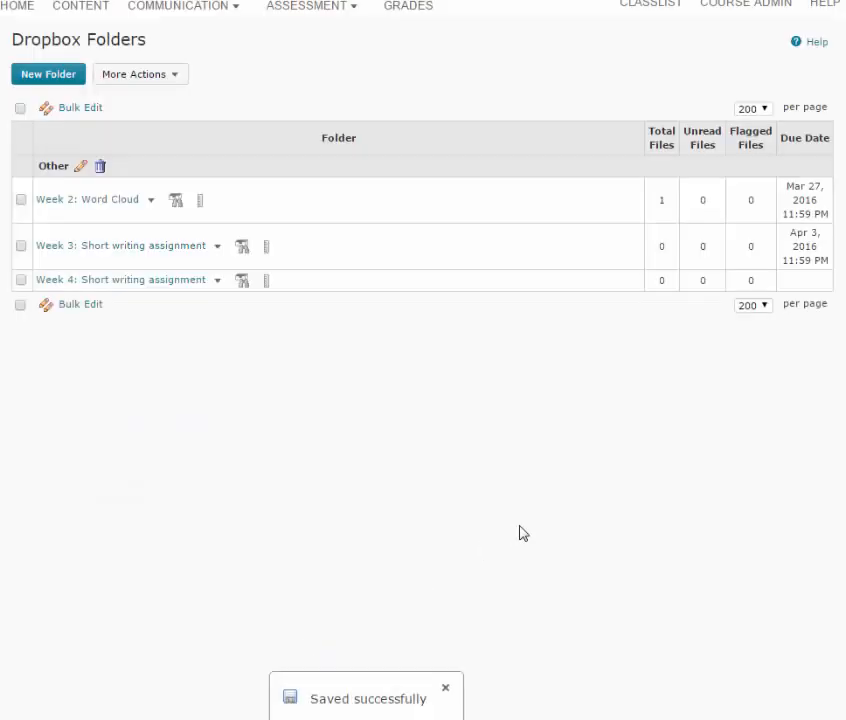
Reopen the Week 4 dropbox folder for editing and set its default scoring rubric to Week 4: Short writing assignment
left_click(217, 280)
left_click(266, 316)
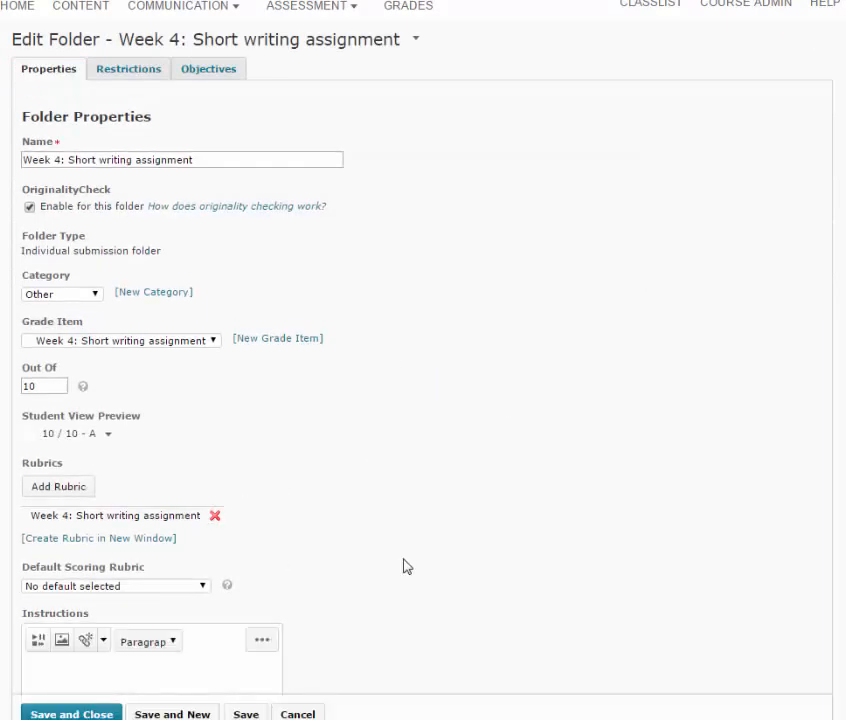
scroll(446, 546, "down", 1)
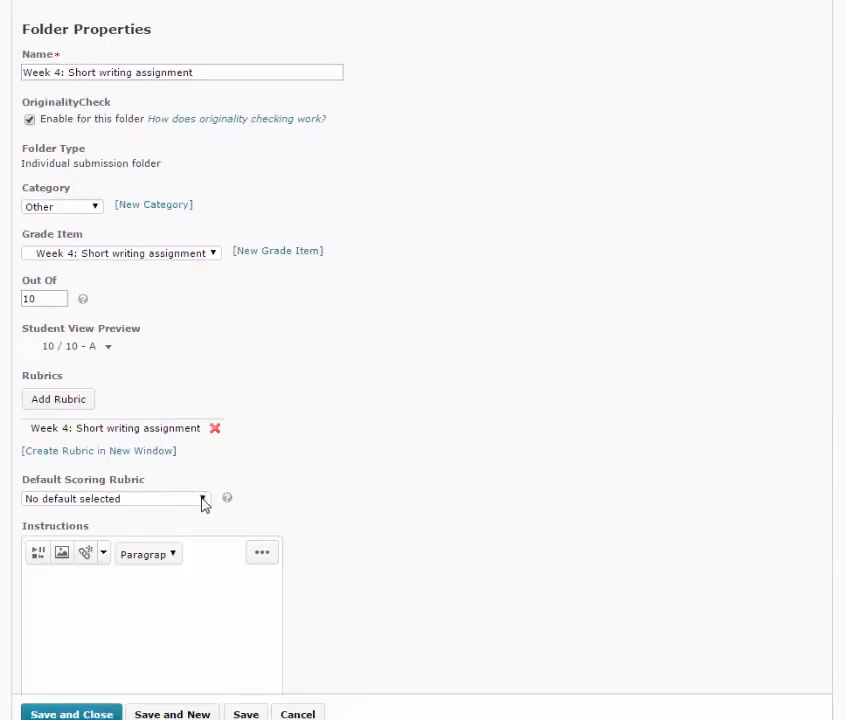
left_click(203, 500)
left_click(204, 501)
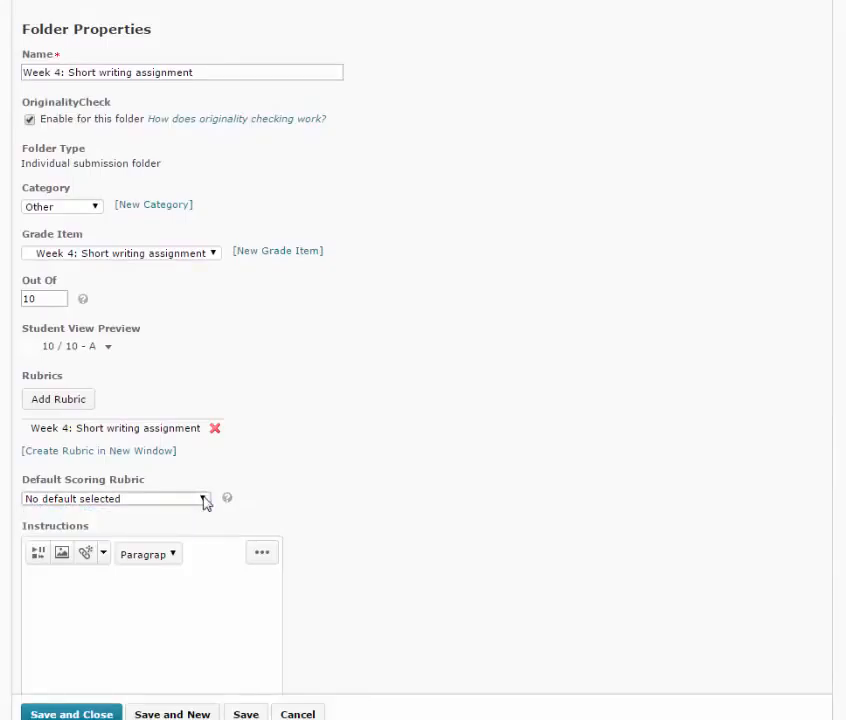
left_click(204, 500)
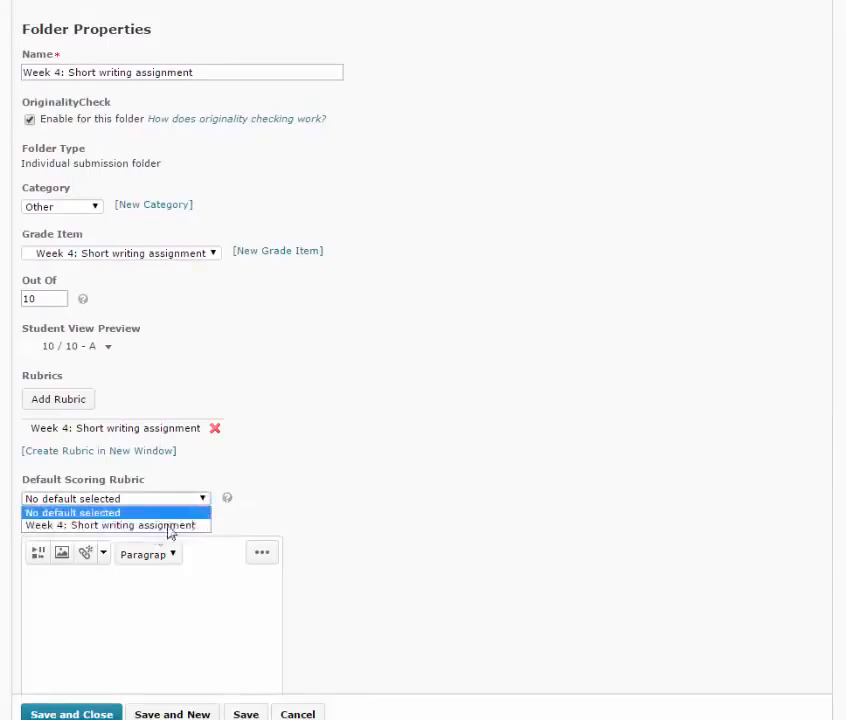
left_click(114, 528)
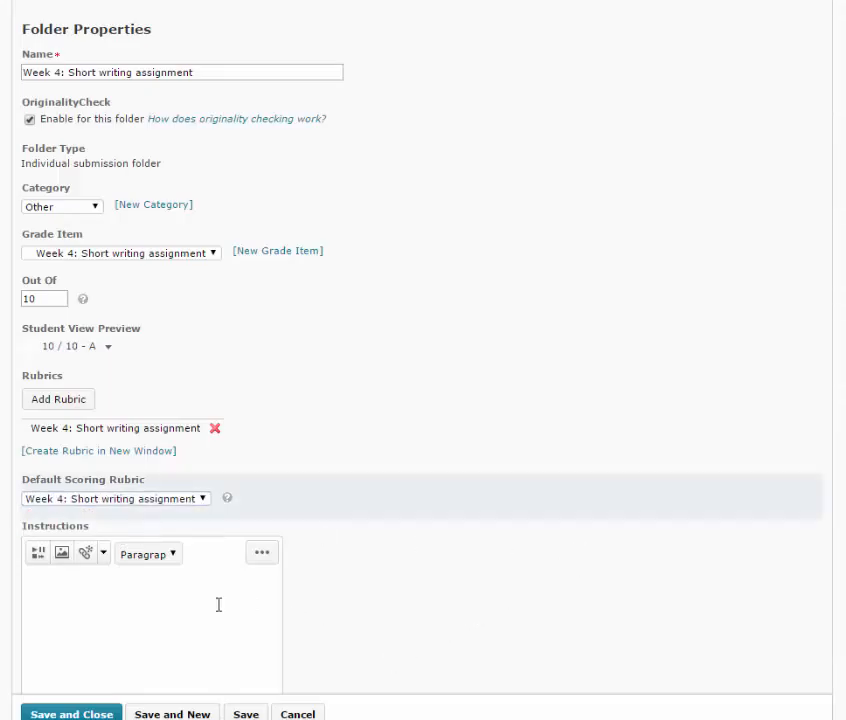
Paste the two-paragraph D2L summary text into the folder's instructions and expand the submission options to review them
scroll(218, 604, "down", 2)
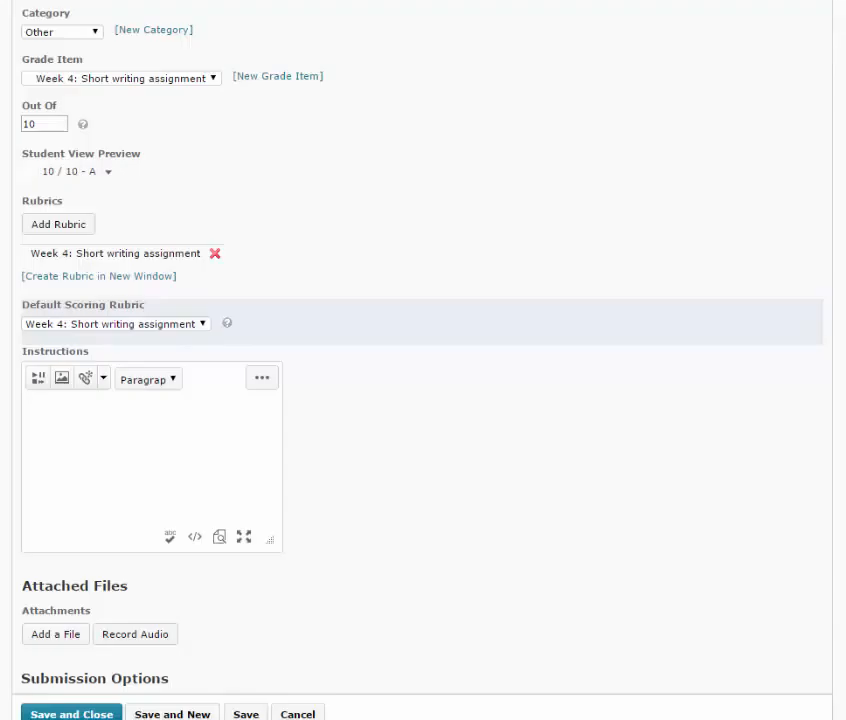
scroll(83, 553, "down", 2)
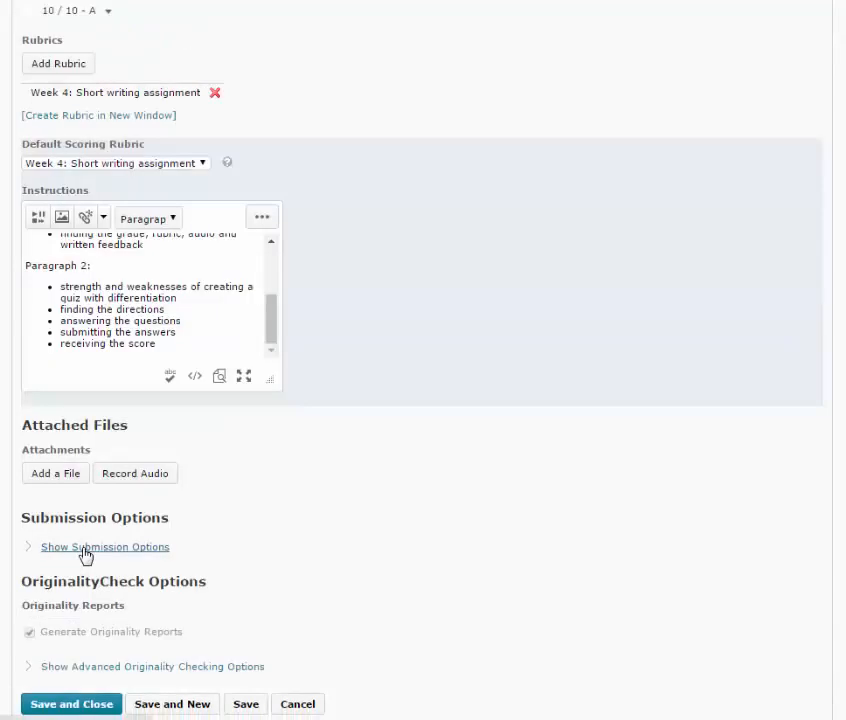
left_click(84, 549)
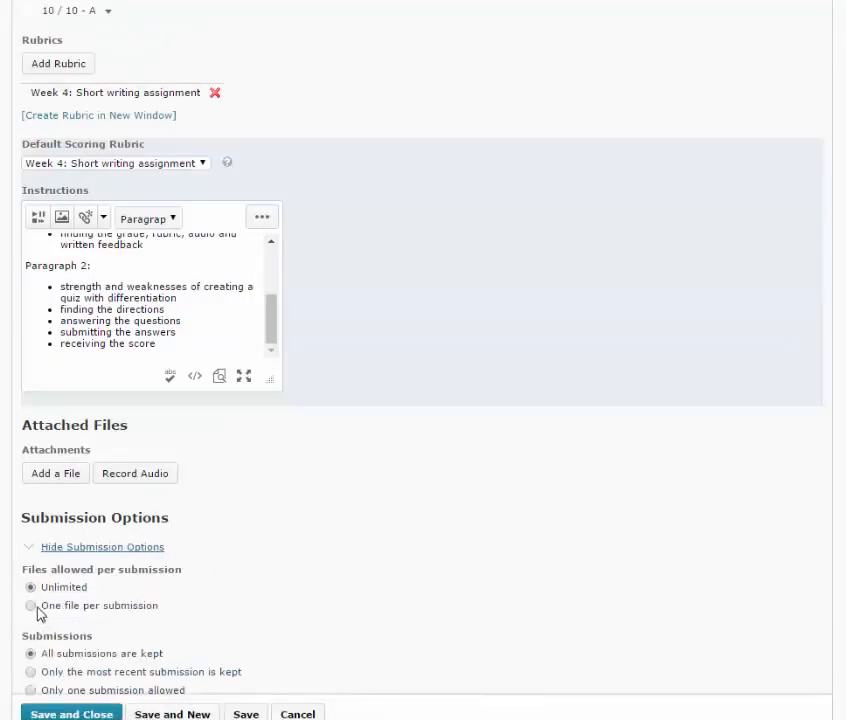
scroll(290, 585, "down", 2)
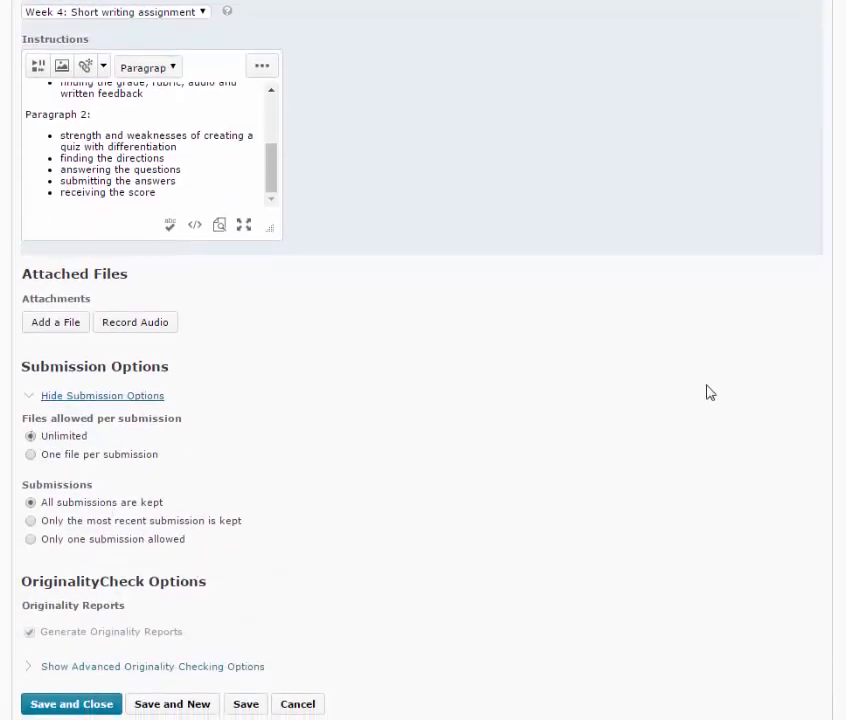
scroll(640, 412, "up", 7)
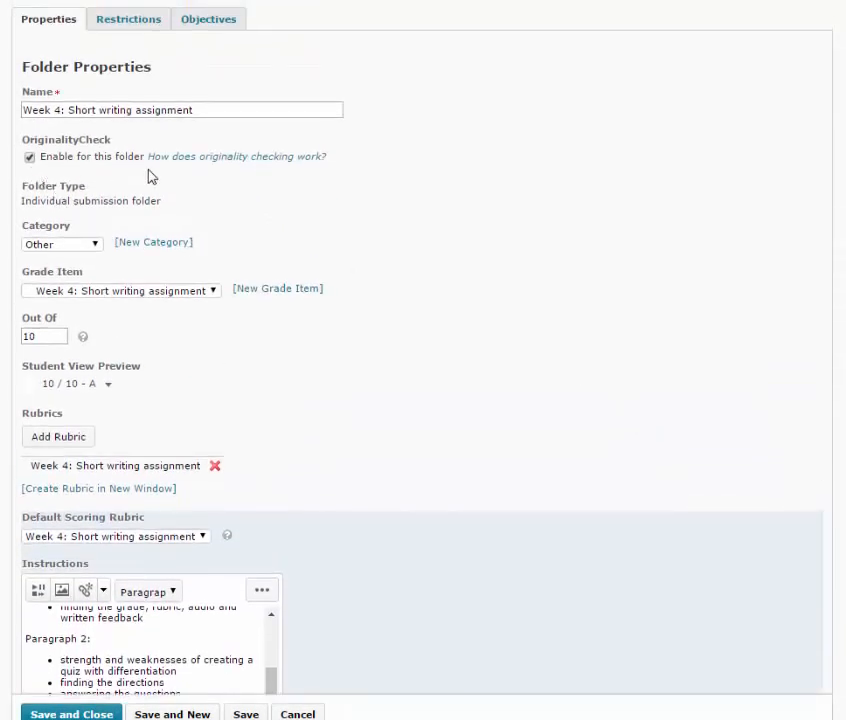
scroll(514, 595, "down", 7)
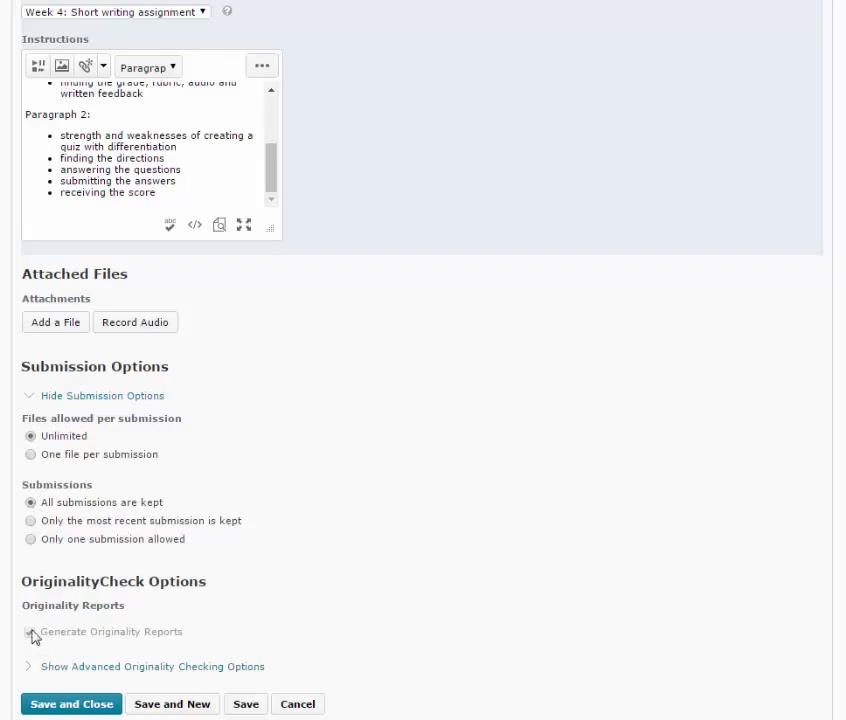
Allow submitters to see Originality Reports in the advanced originality checking options, review the remaining settings, and save and close the folder
left_click(115, 667)
scroll(30, 545, "down", 2)
left_click(30, 543)
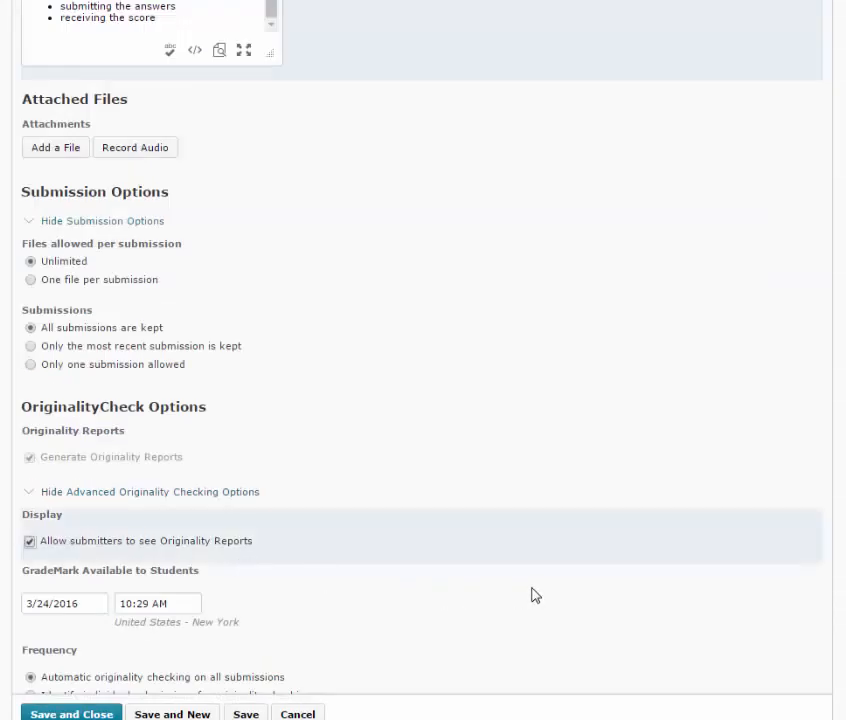
scroll(448, 580, "down", 1)
scroll(448, 580, "down", 2)
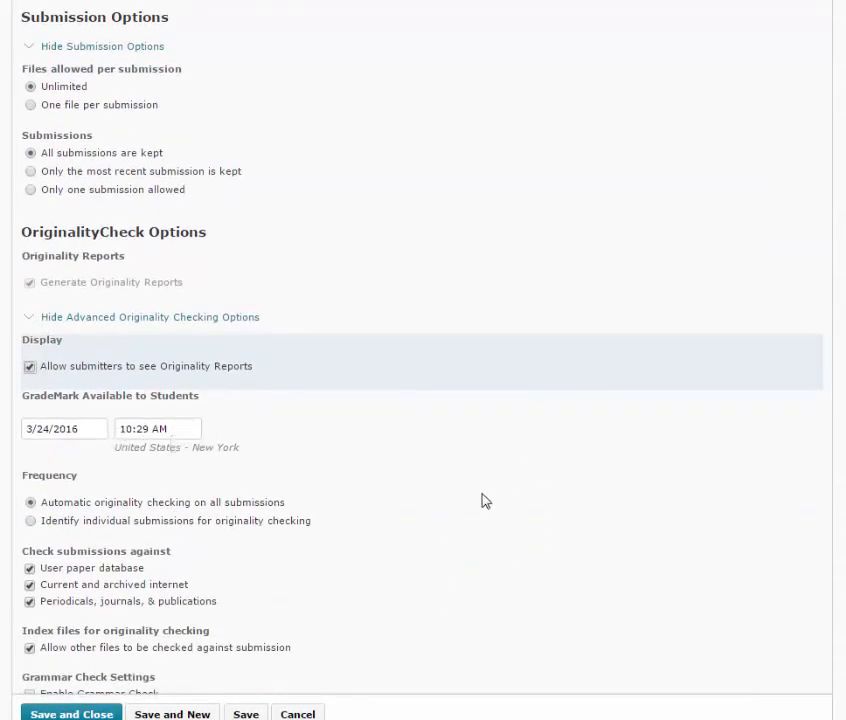
scroll(485, 503, "down", 1)
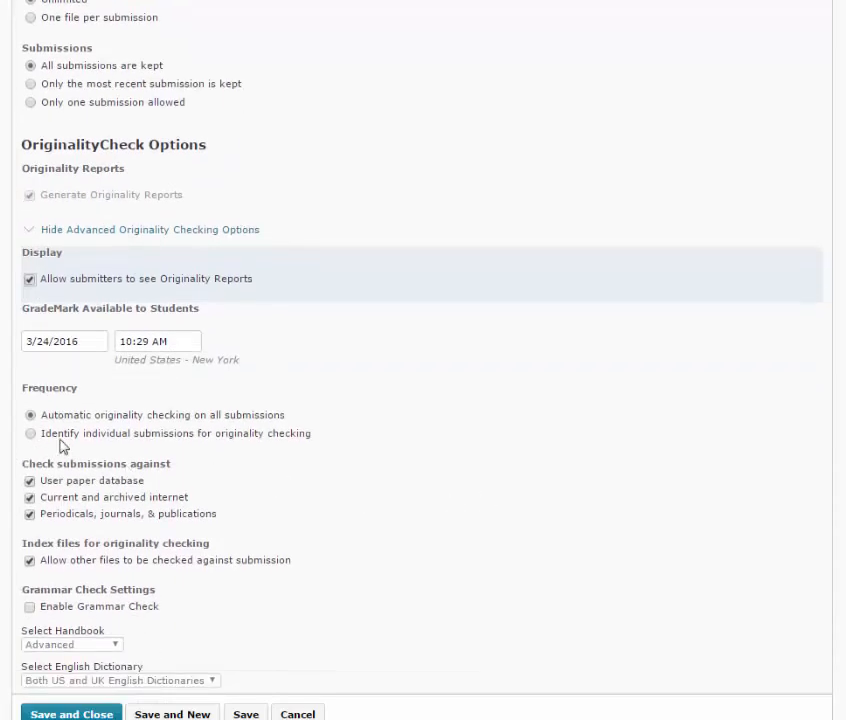
scroll(60, 446, "down", 2)
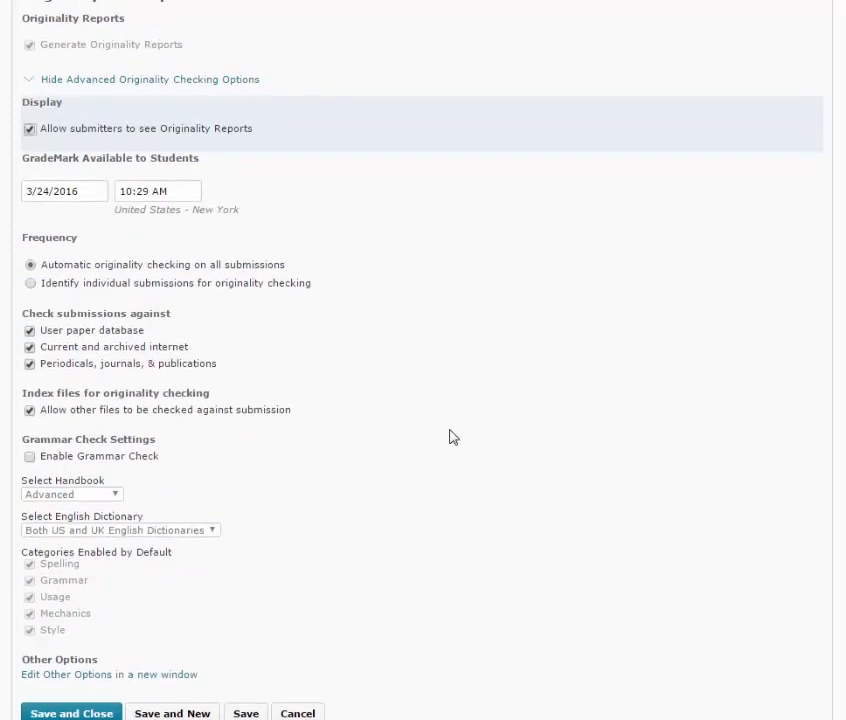
scroll(450, 437, "up", 1)
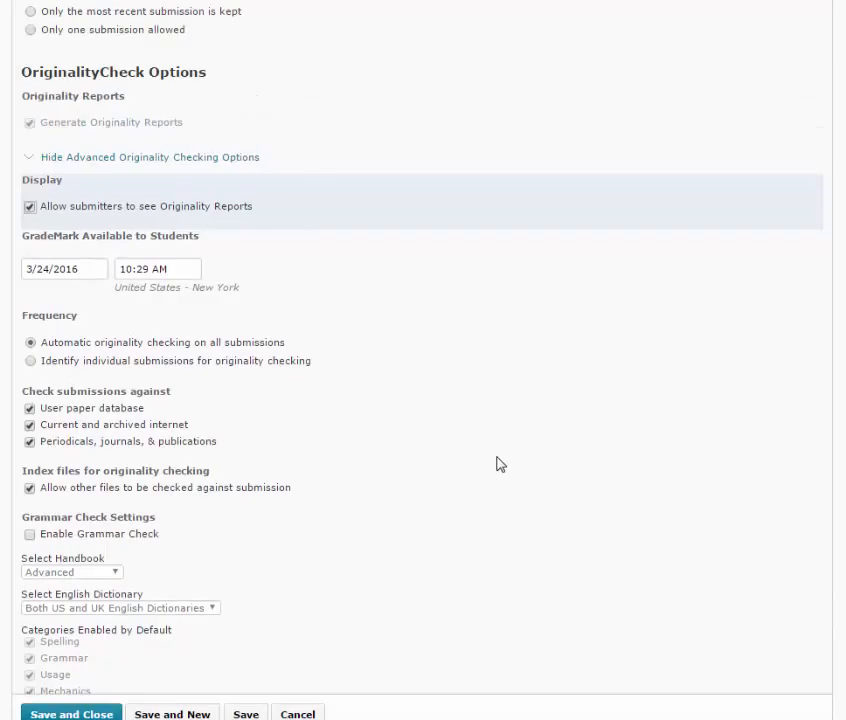
scroll(500, 464, "down", 1)
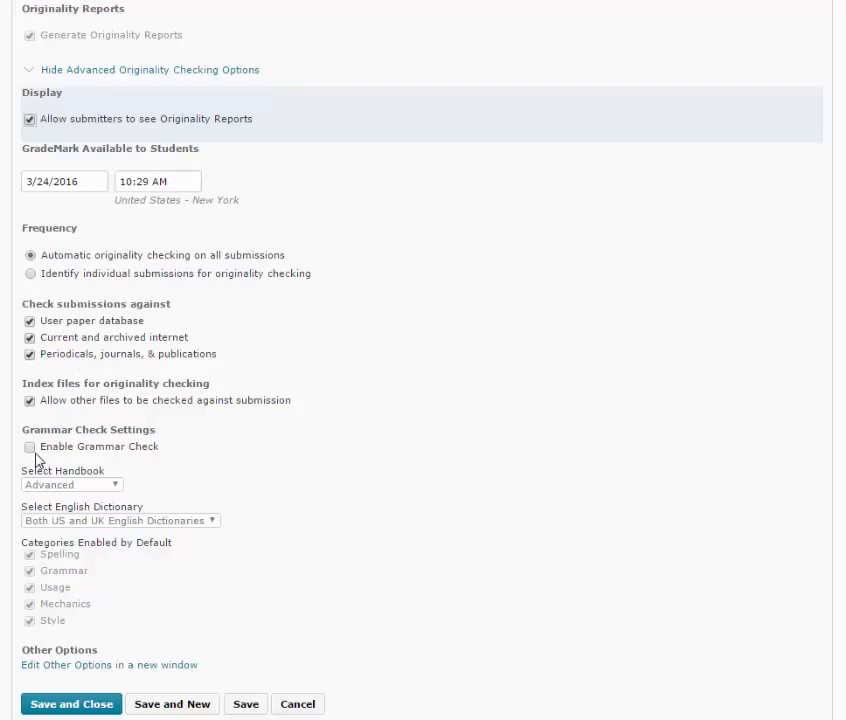
left_click(83, 705)
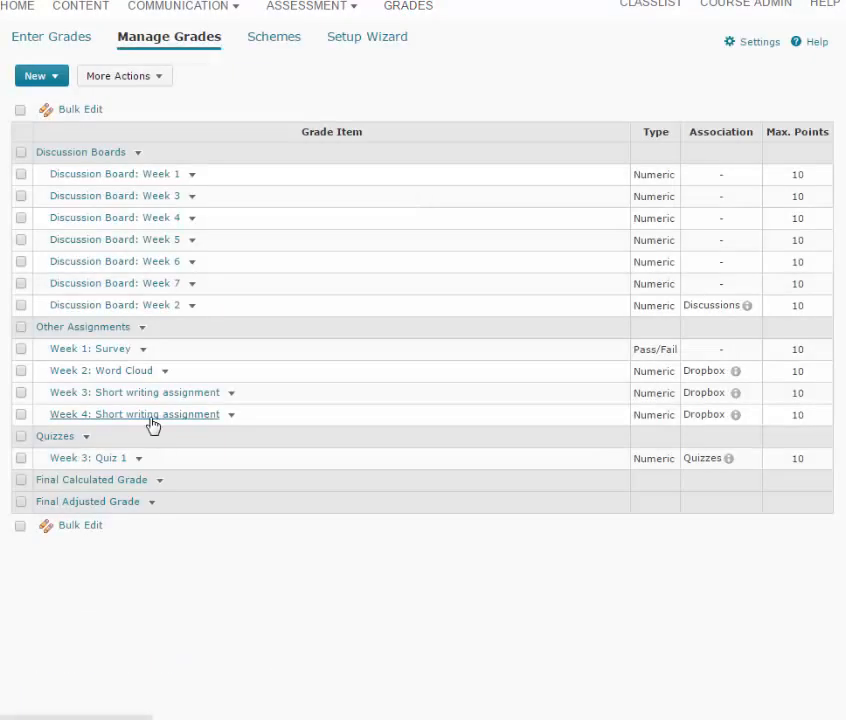
Open the Week 4: Short writing assignment grade item, paste the assignment text as its description, and attach the Week 4 rubric
left_click(176, 415)
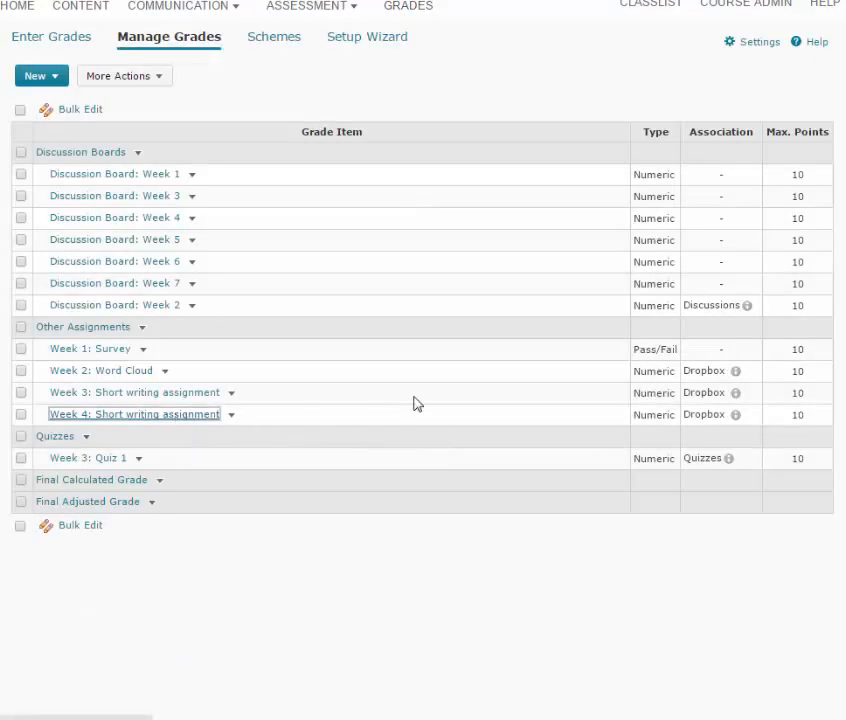
scroll(495, 444, "down", 2)
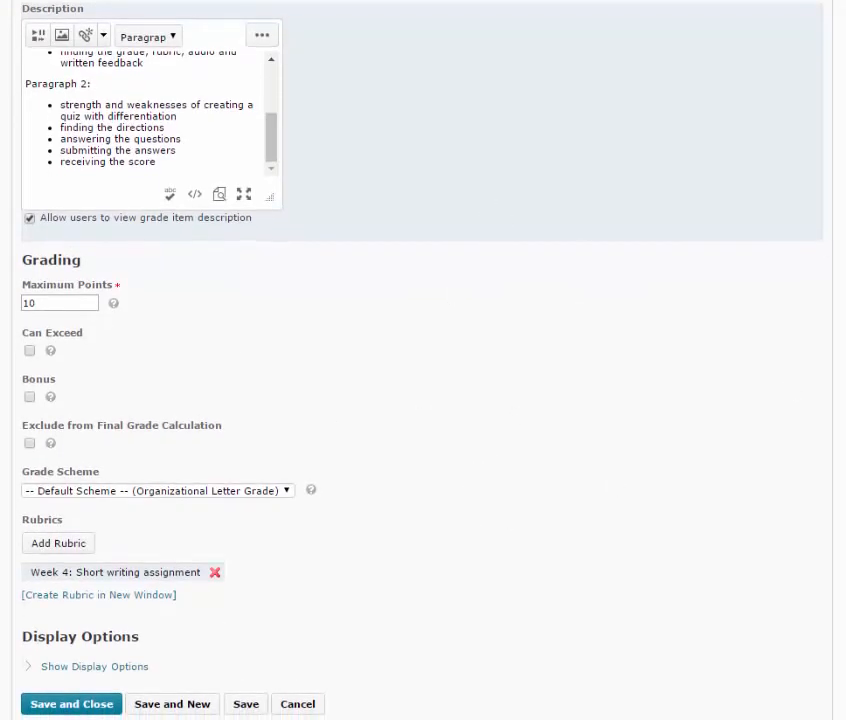
Expand and review the grade item's display options for the student and managing views, and save and close the item
left_click(104, 666)
scroll(430, 510, "down", 3)
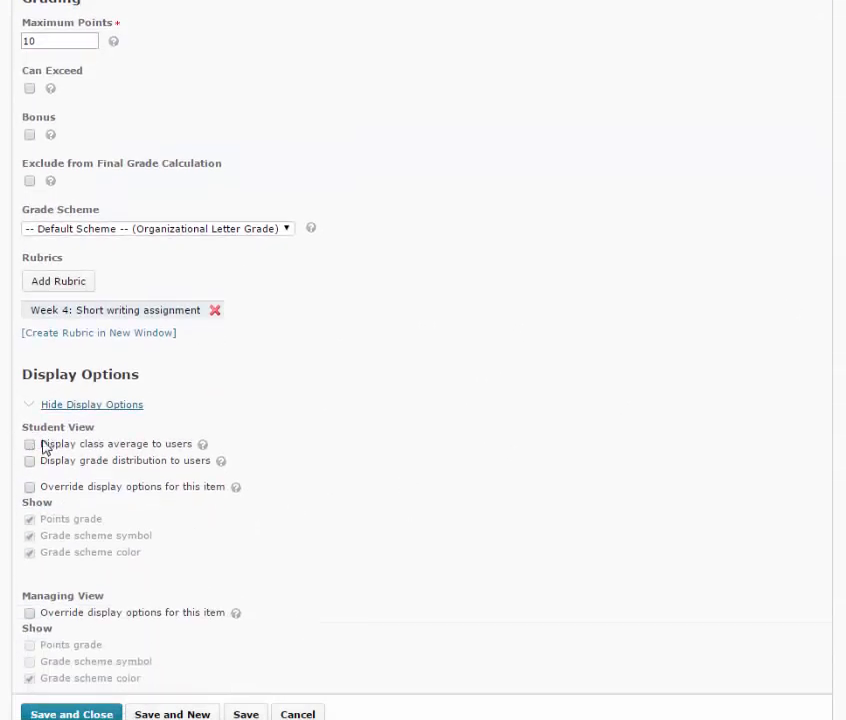
scroll(525, 438, "down", 1)
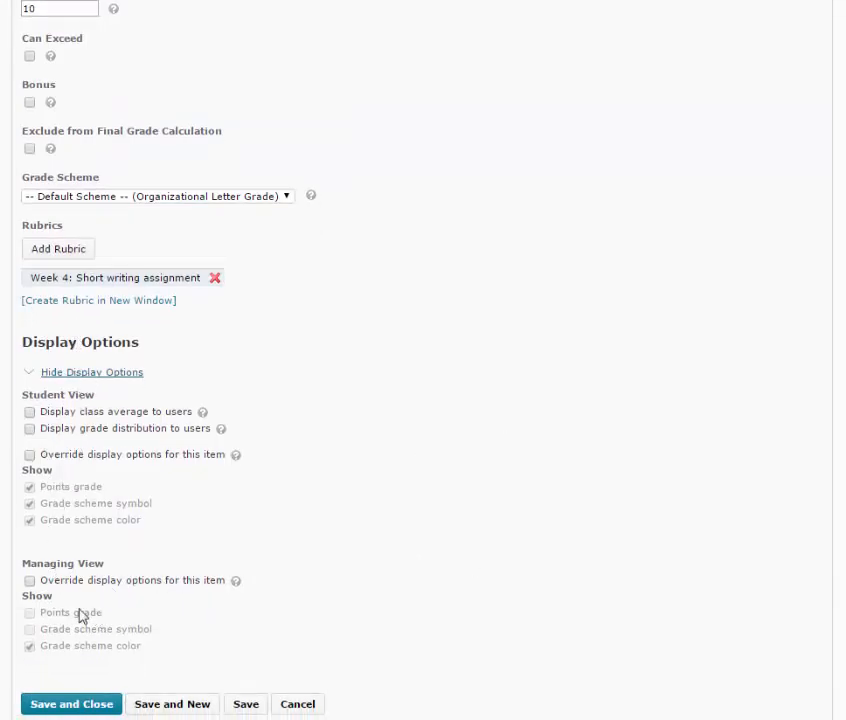
left_click(107, 706)
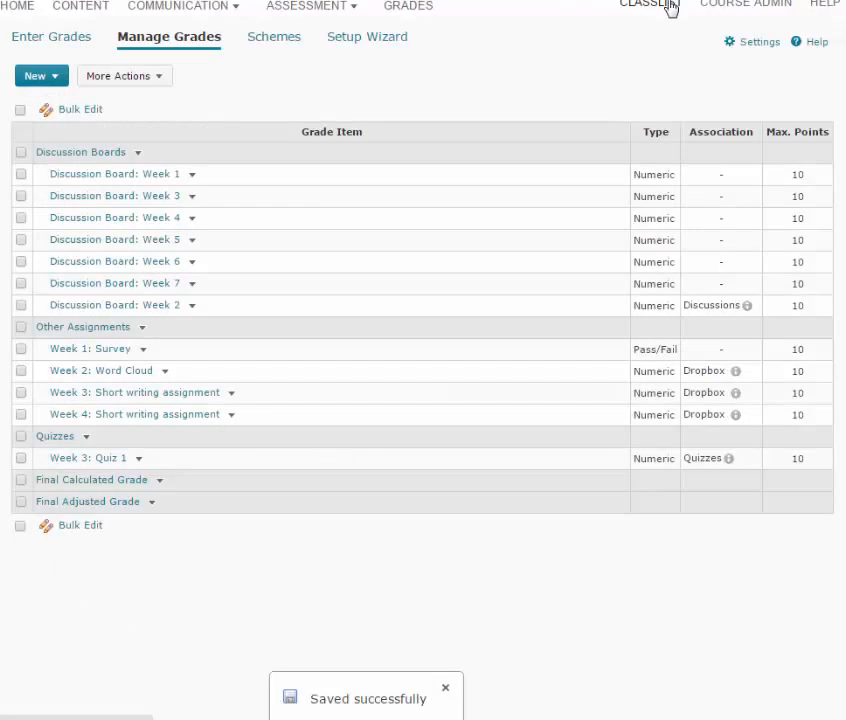